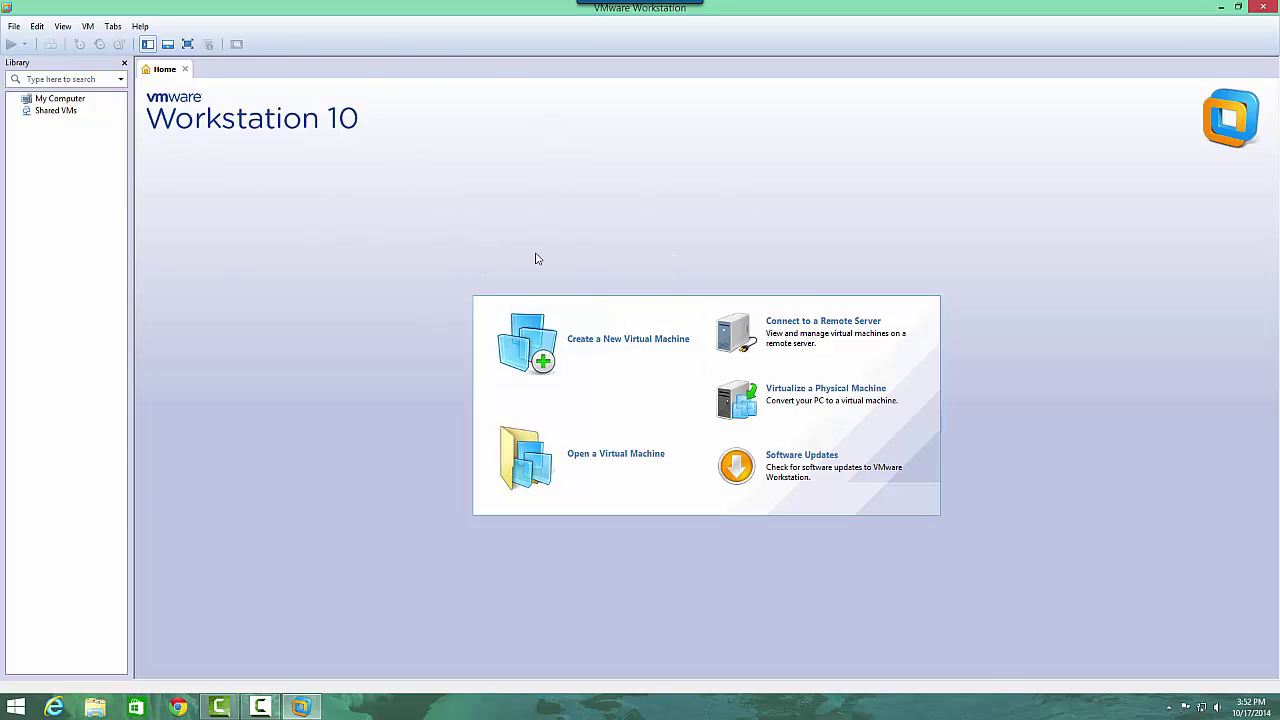
Start a Typical new virtual machine and choose the installer disc image file (iso) as the source.
{"action": "left_click", "coordinate": [553, 342]}
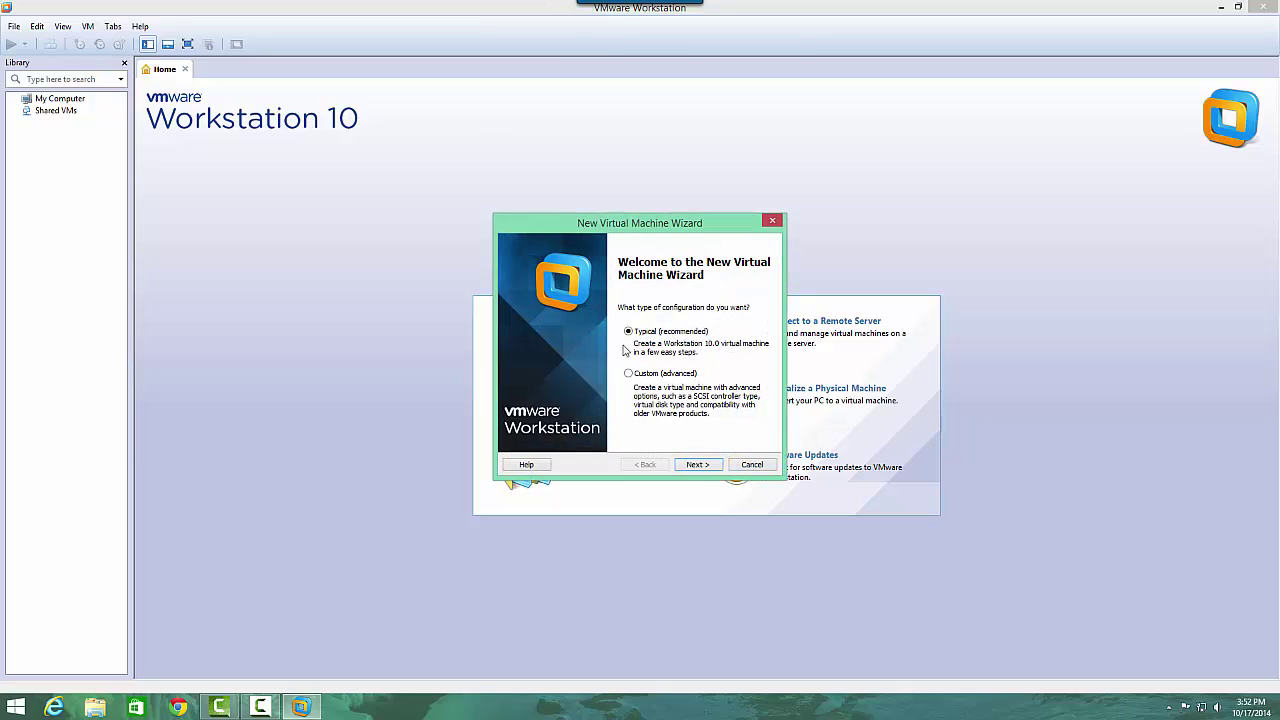
{"action": "left_click", "coordinate": [705, 466]}
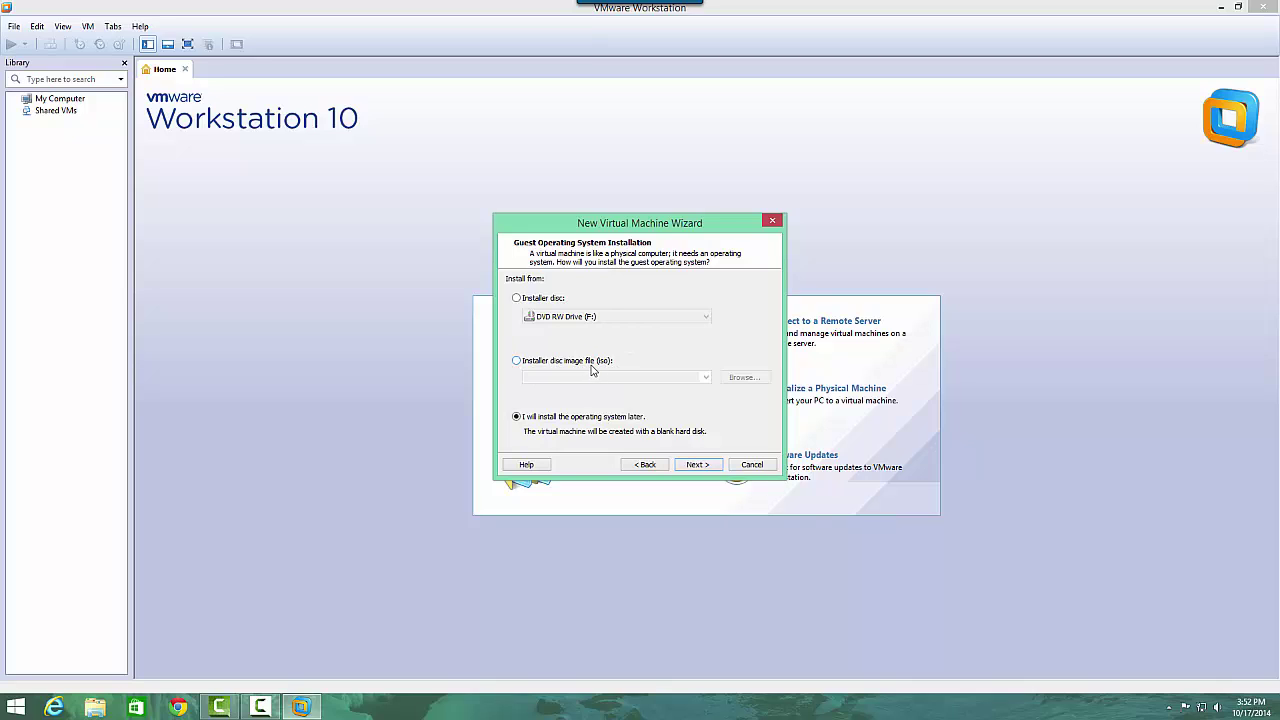
{"action": "left_click", "coordinate": [540, 365]}
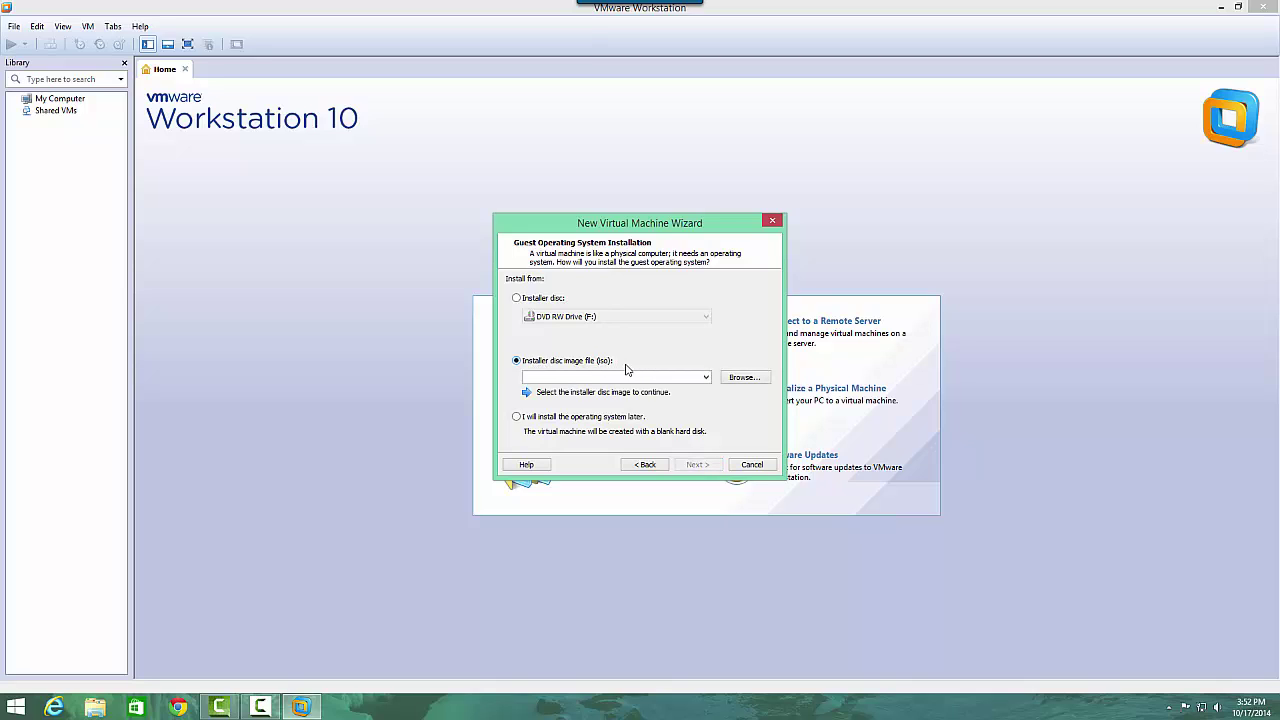
Select the CentOS-7.0-1406-x86_64-DVD ISO from the Desktop as the installer image.
{"action": "left_click", "coordinate": [744, 378]}
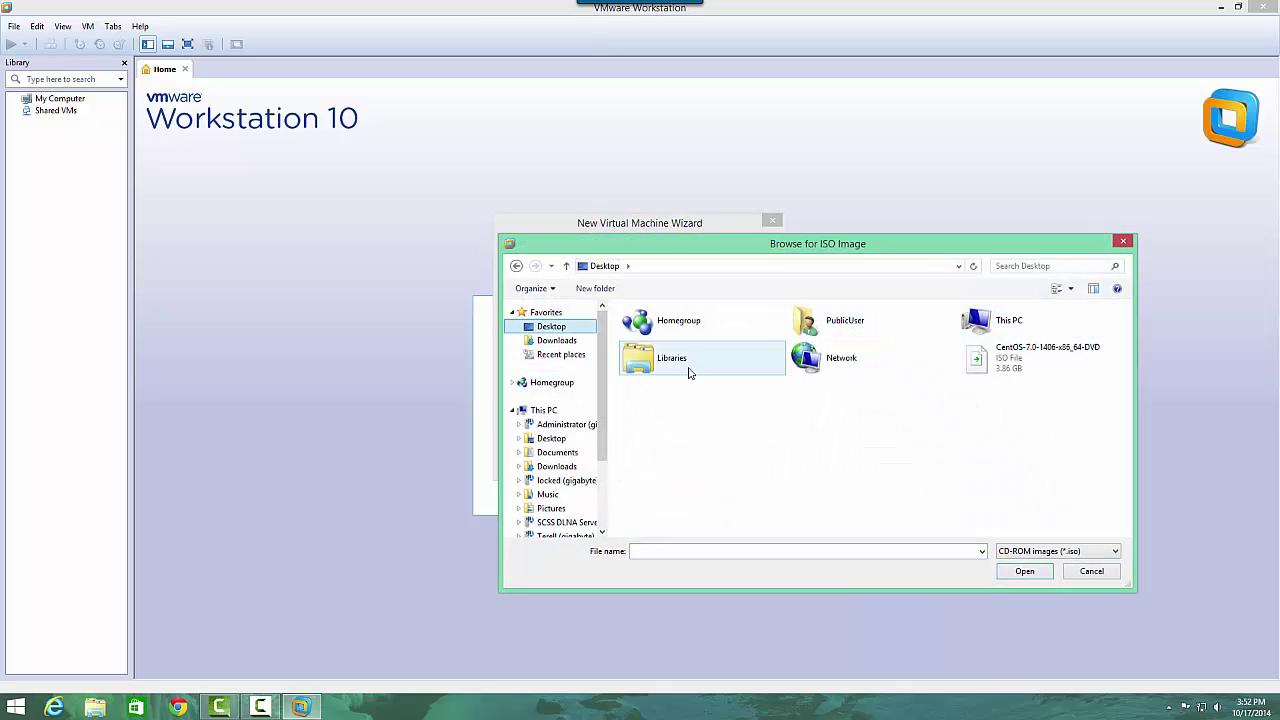
{"action": "left_click", "coordinate": [1014, 363]}
{"action": "left_click", "coordinate": [1030, 577]}
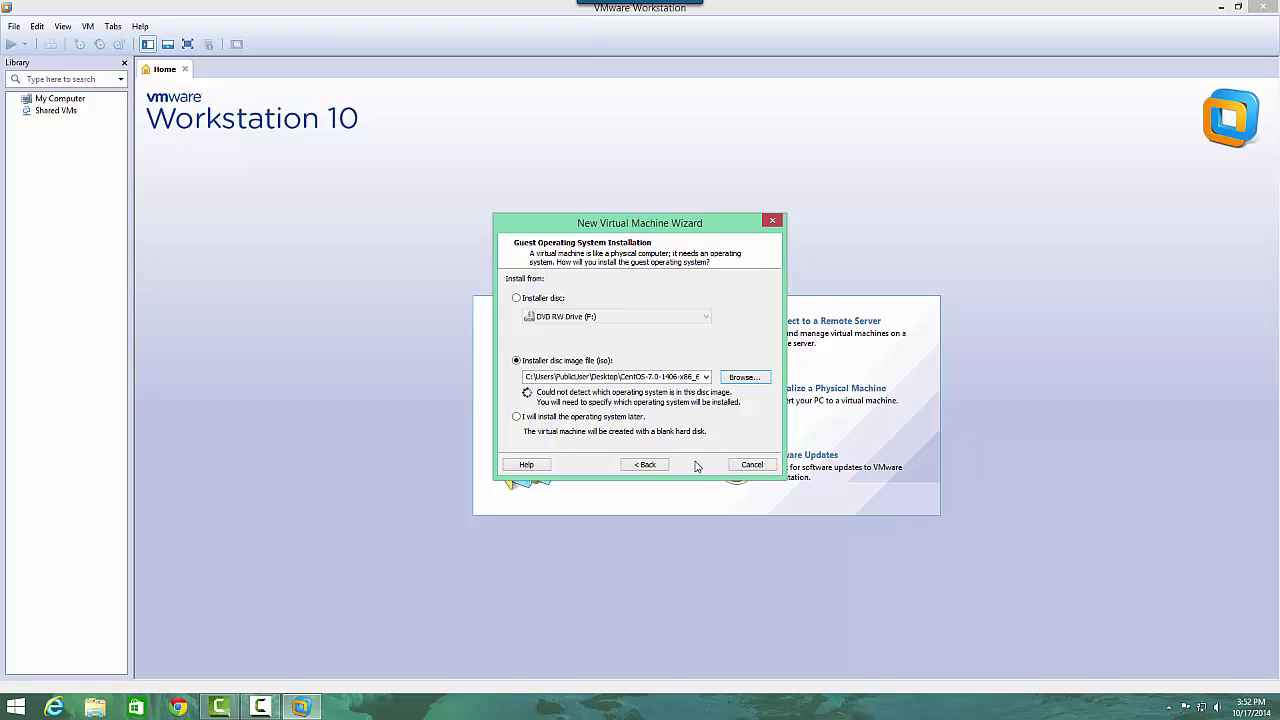
{"action": "left_click", "coordinate": [697, 464]}
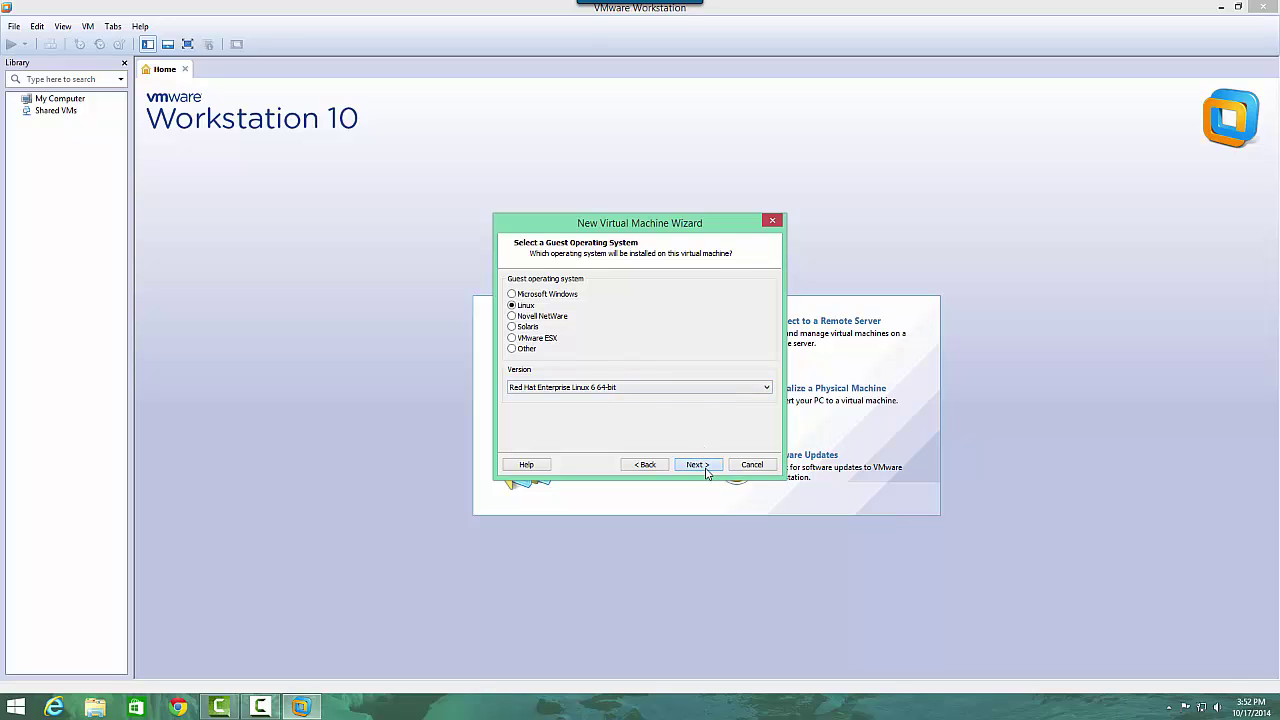
Set the guest OS to Linux, Red Hat Enterprise Linux 6 64-bit.
{"action": "left_click", "coordinate": [589, 390]}
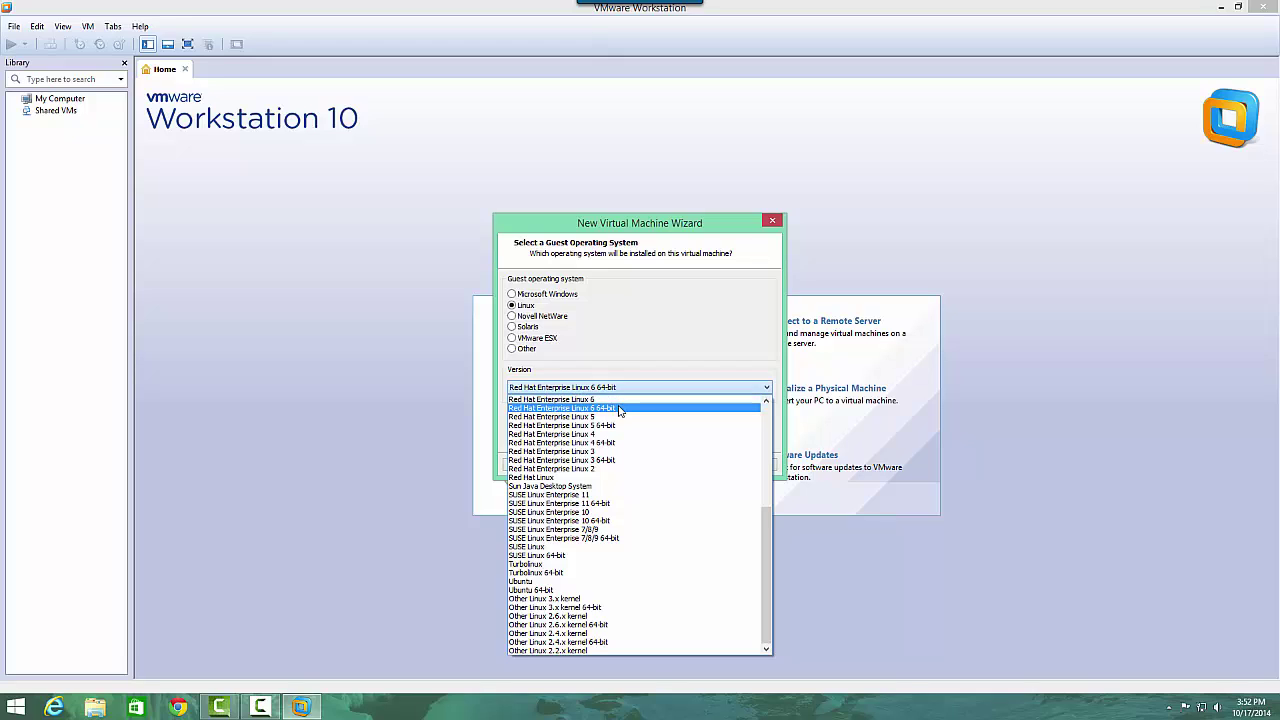
{"action": "left_click", "coordinate": [619, 409]}
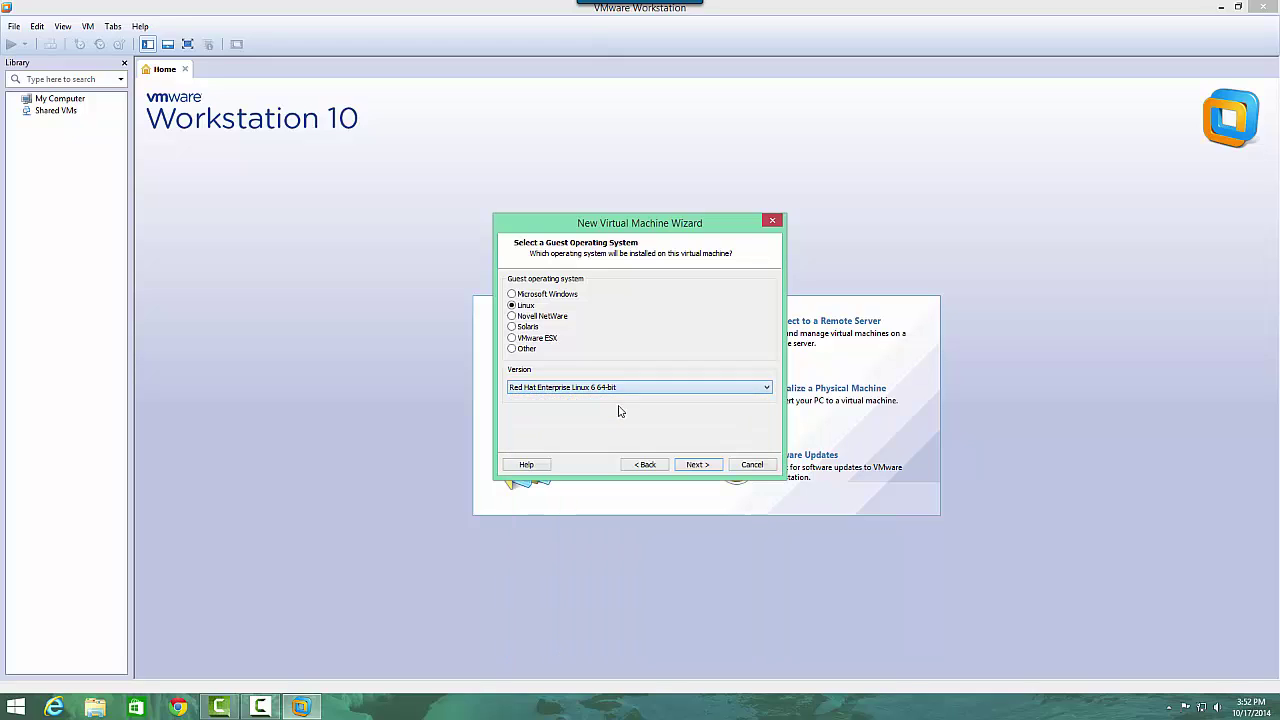
{"action": "left_click", "coordinate": [694, 466]}
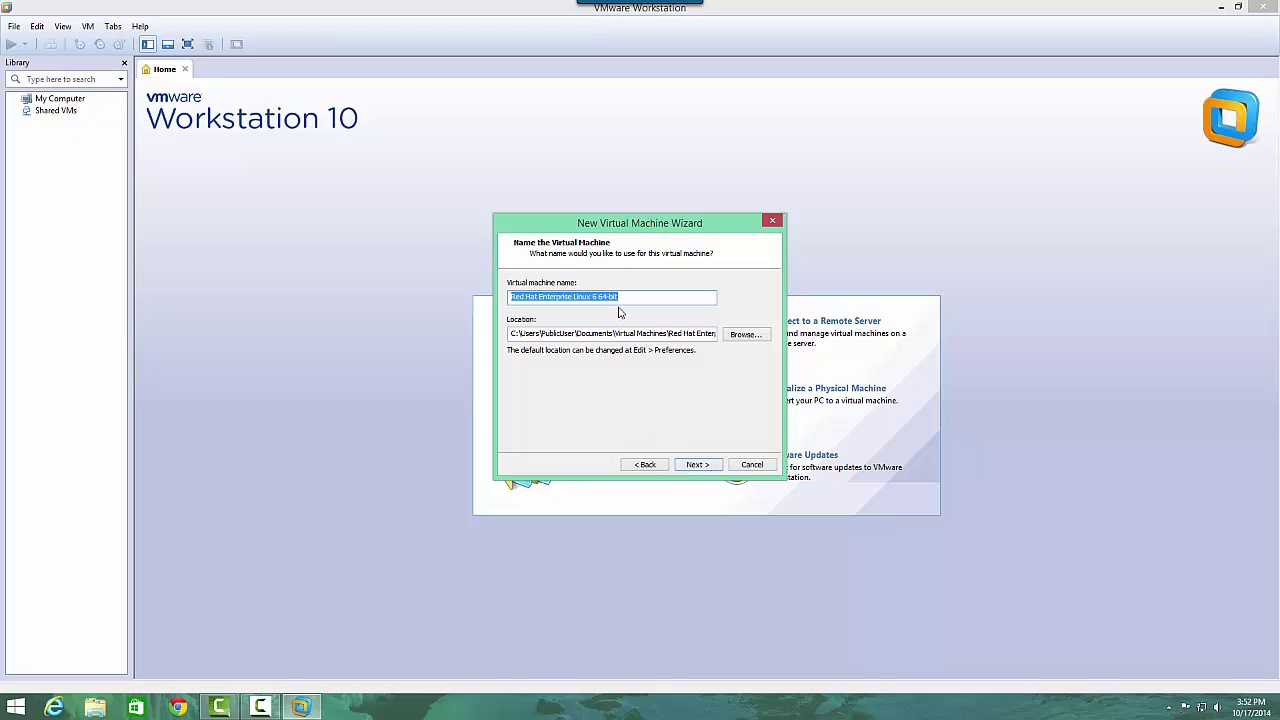
Name the VM Centos7 and browse to G:\VirtualMachines\CentOs7 as its location.
{"action": "left_click_drag", "start_coordinate": [618, 297], "coordinate": [501, 309]}
{"action": "type", "text": "Centos7"}
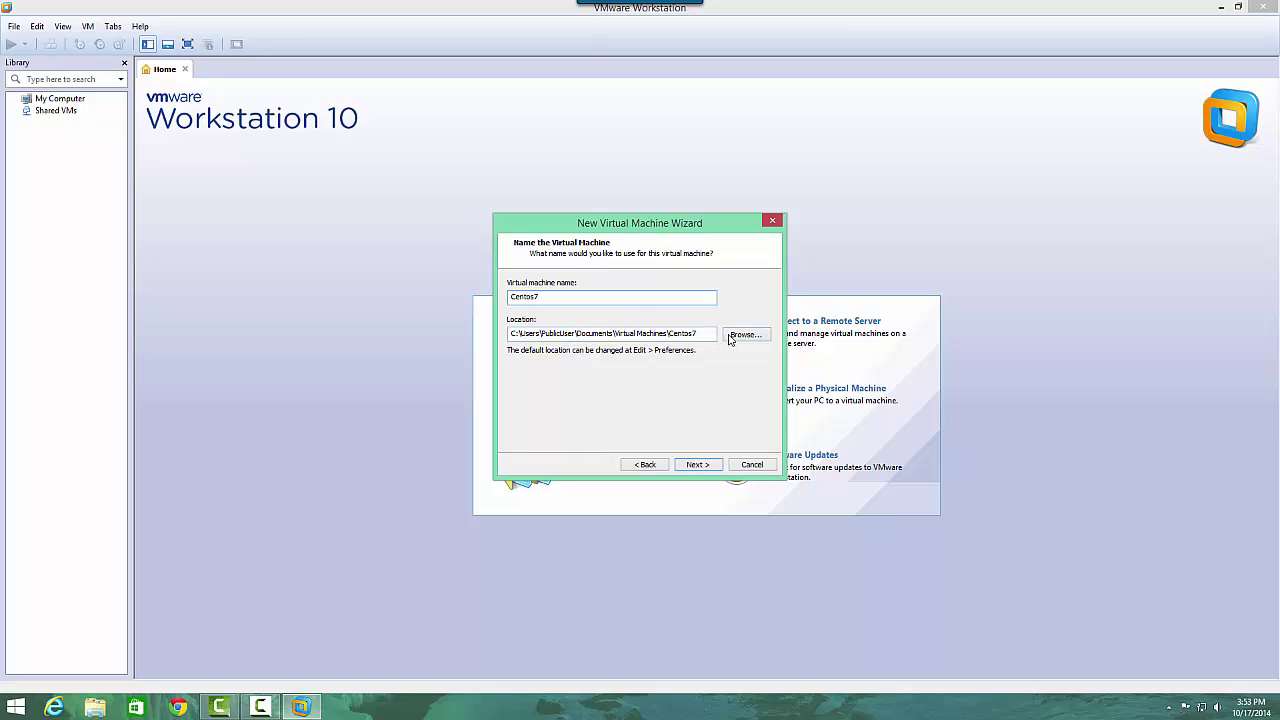
{"action": "left_click", "coordinate": [745, 335]}
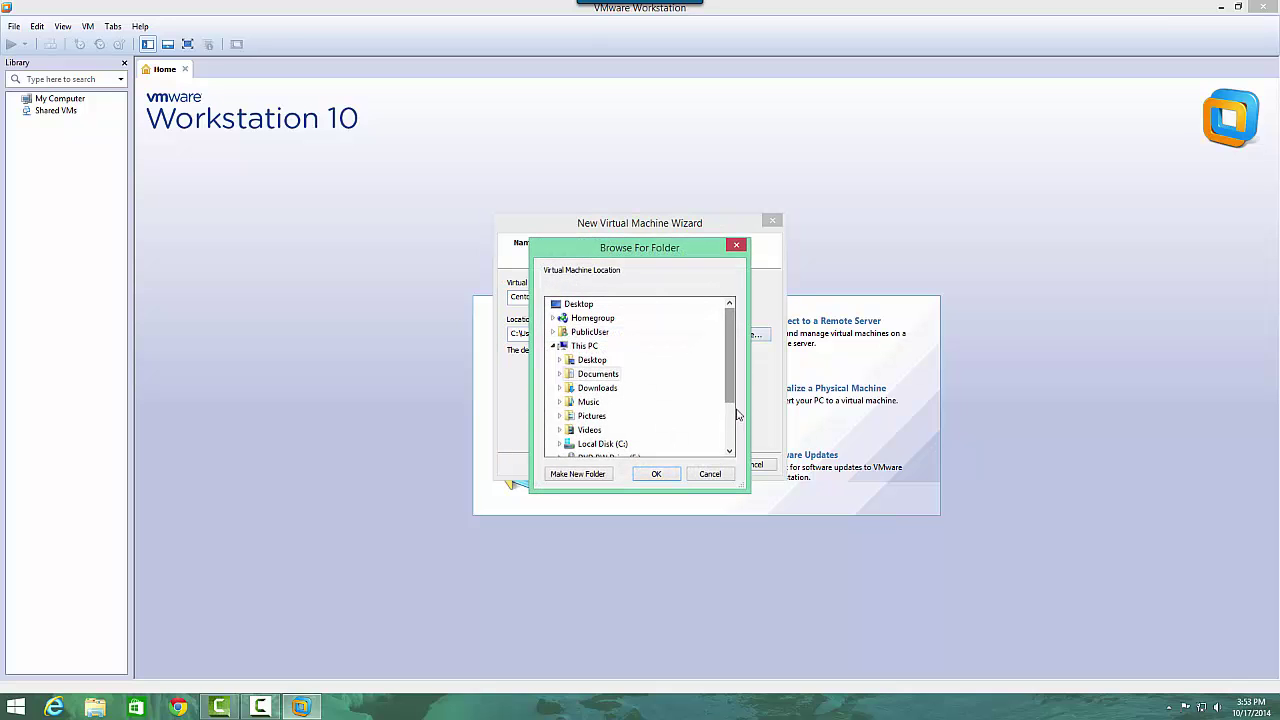
{"action": "left_click_drag", "start_coordinate": [738, 410], "coordinate": [740, 450]}
{"action": "double_click", "coordinate": [604, 404]}
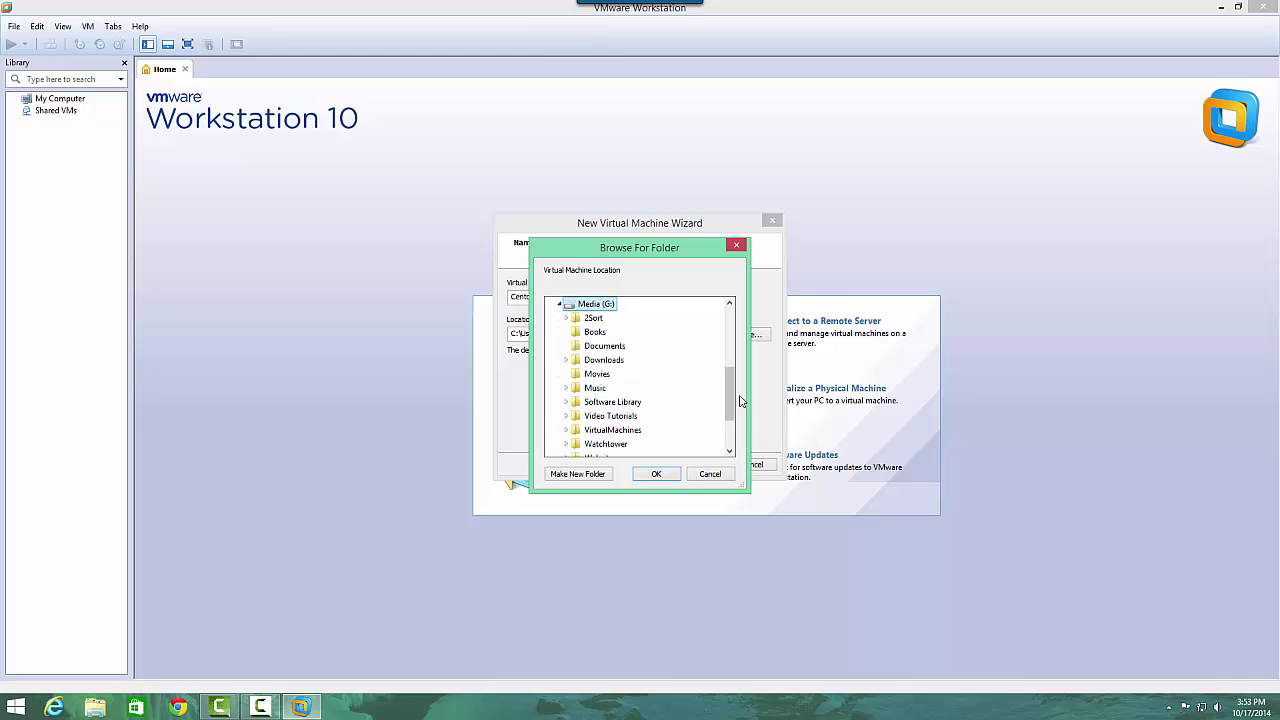
{"action": "scroll", "coordinate": [630, 405], "scroll_direction": "down", "scroll_amount": 2}
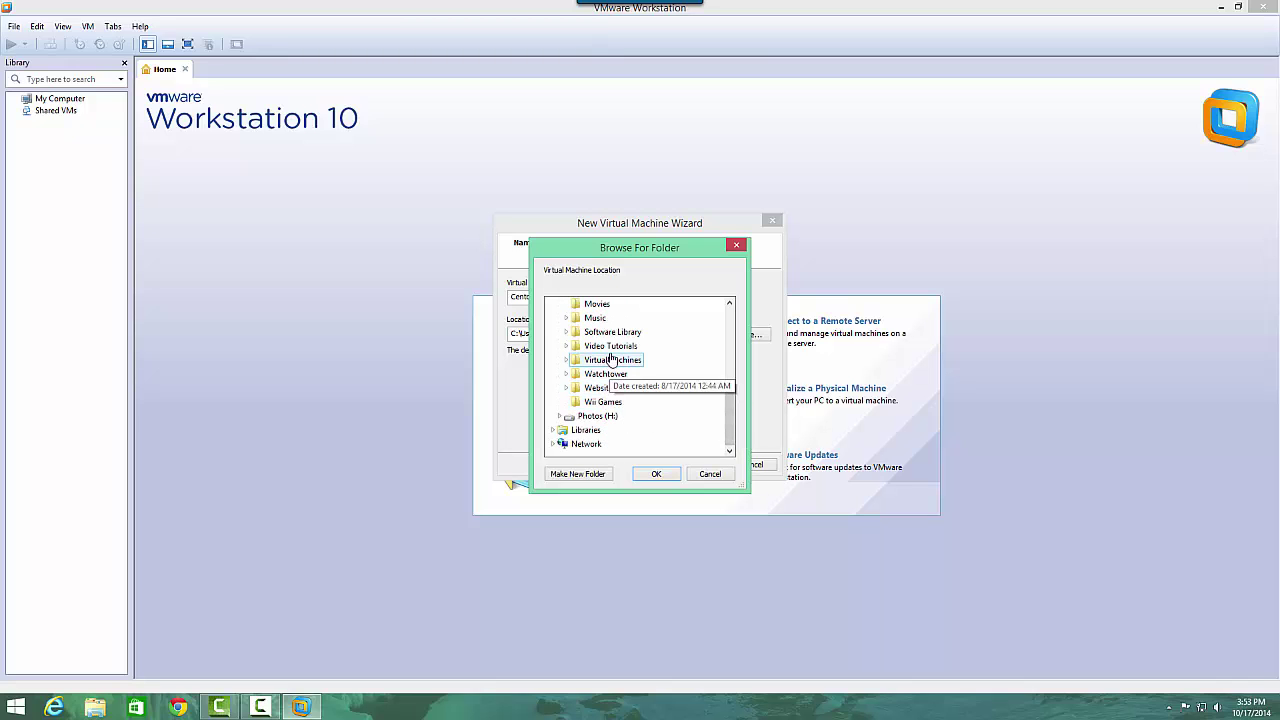
{"action": "double_click", "coordinate": [588, 364]}
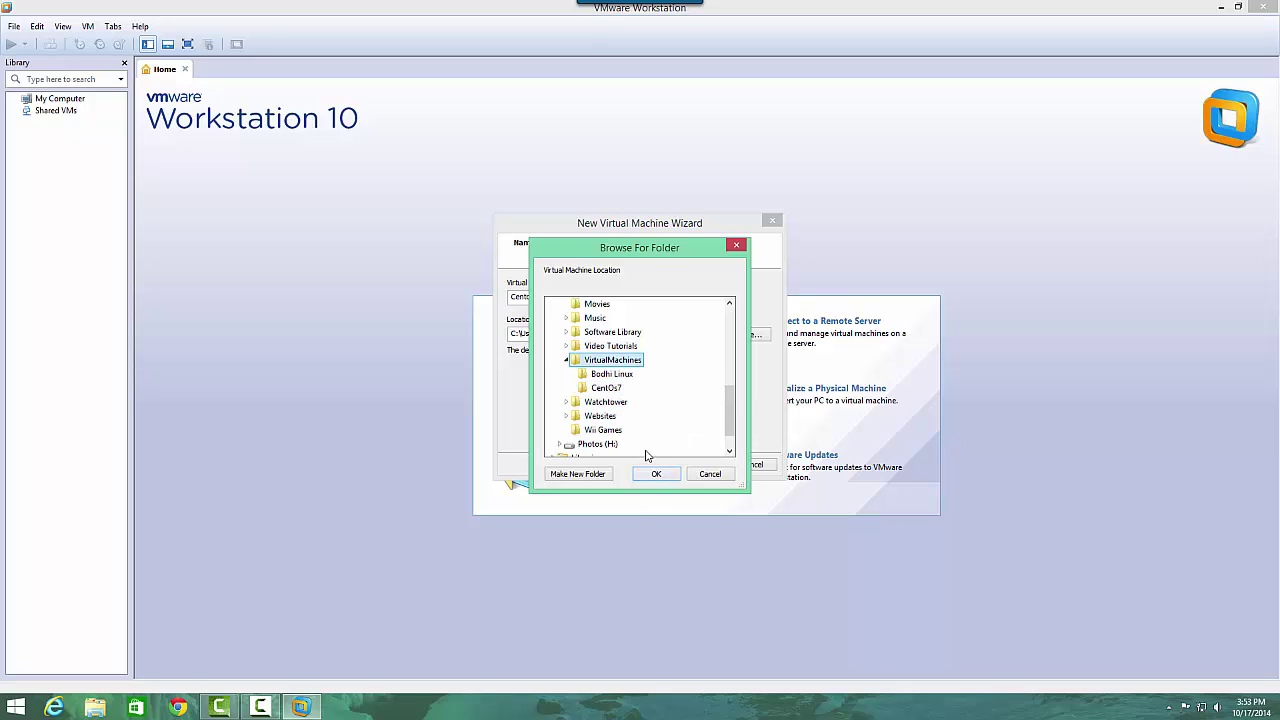
{"action": "left_click", "coordinate": [612, 387]}
{"action": "left_click", "coordinate": [662, 474]}
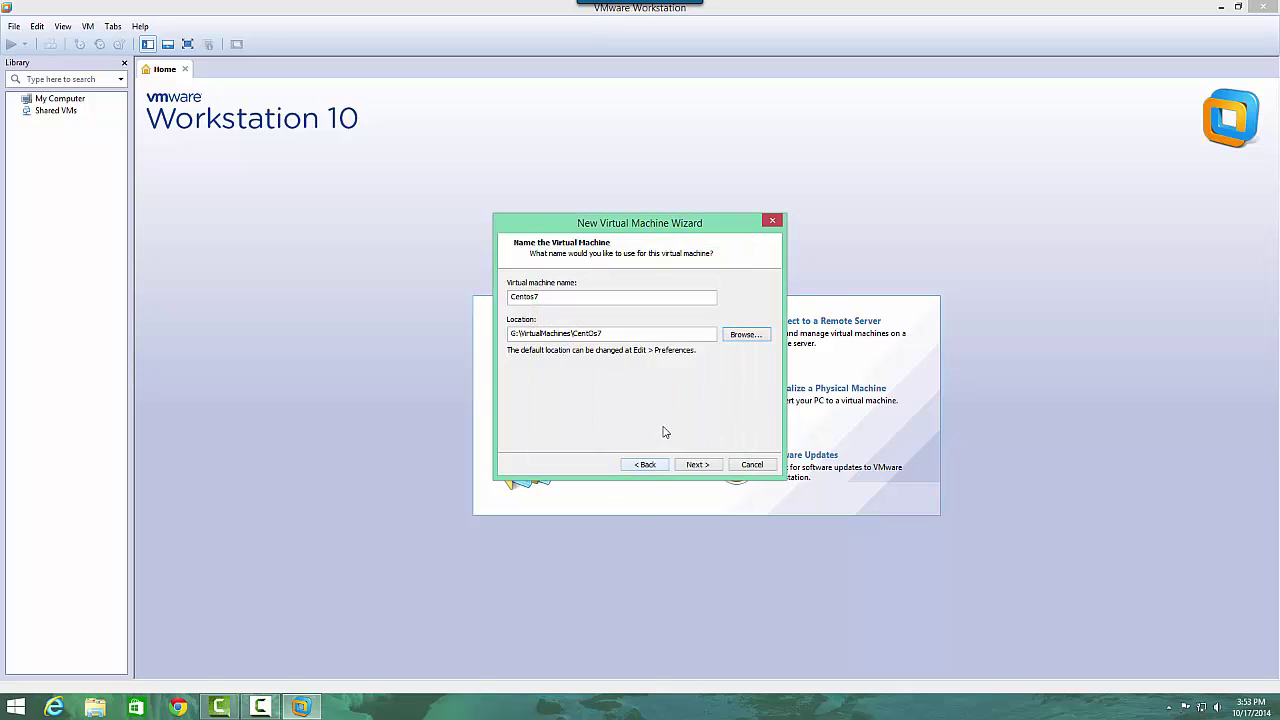
After the path-exists error, change the location to G:\VirtualMachines\CentOs and continue.
{"action": "left_click", "coordinate": [700, 465]}
{"action": "left_click", "coordinate": [711, 371]}
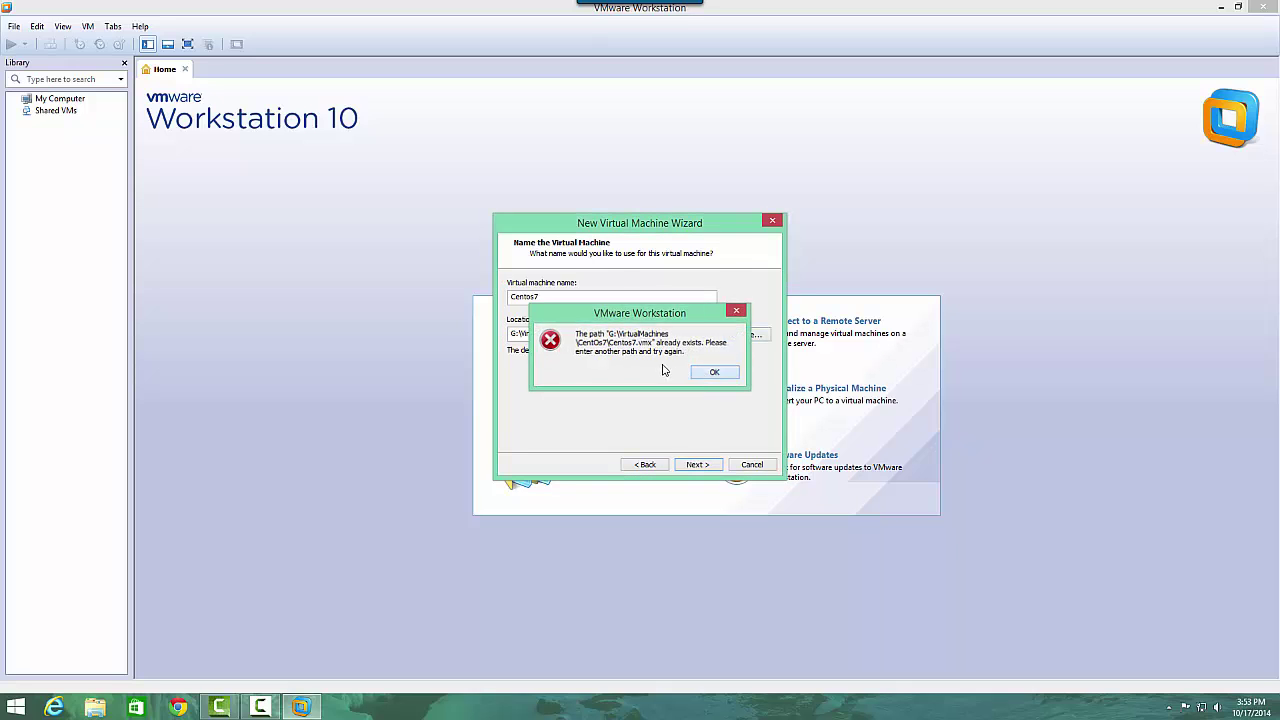
{"action": "left_click", "coordinate": [644, 336]}
{"action": "key", "text": "BackSpace"}
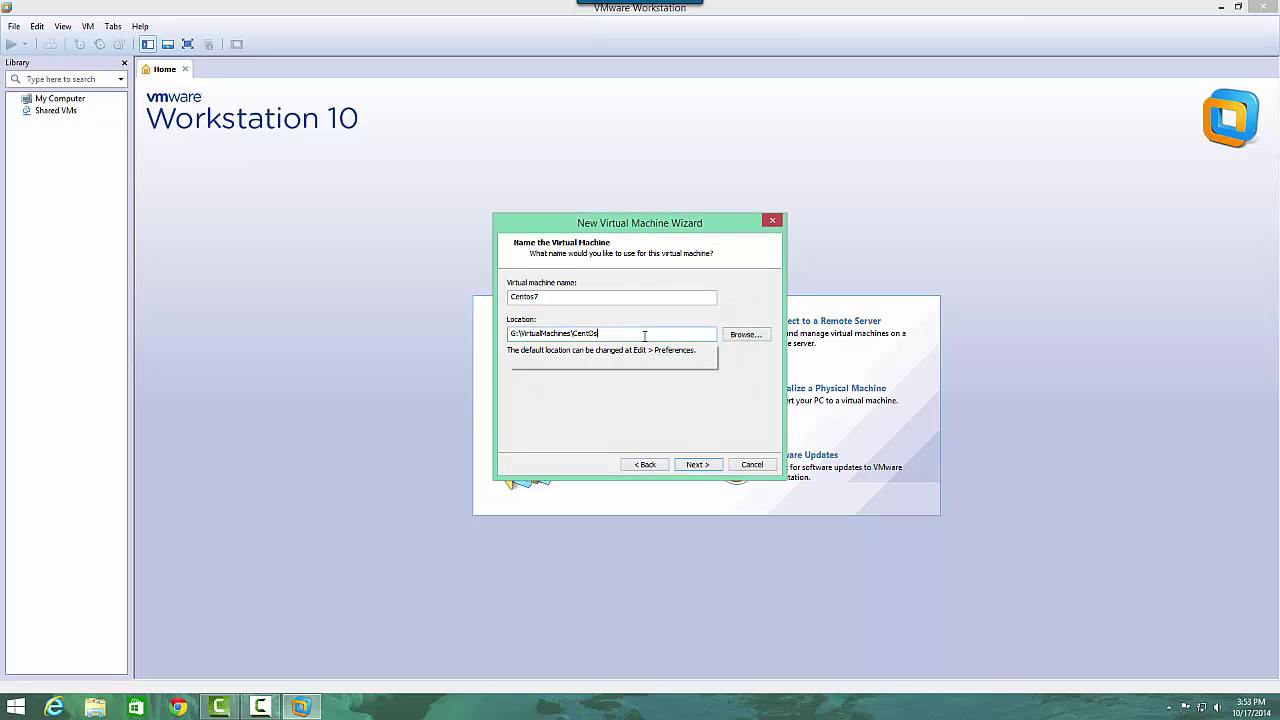
{"action": "left_click", "coordinate": [697, 465]}
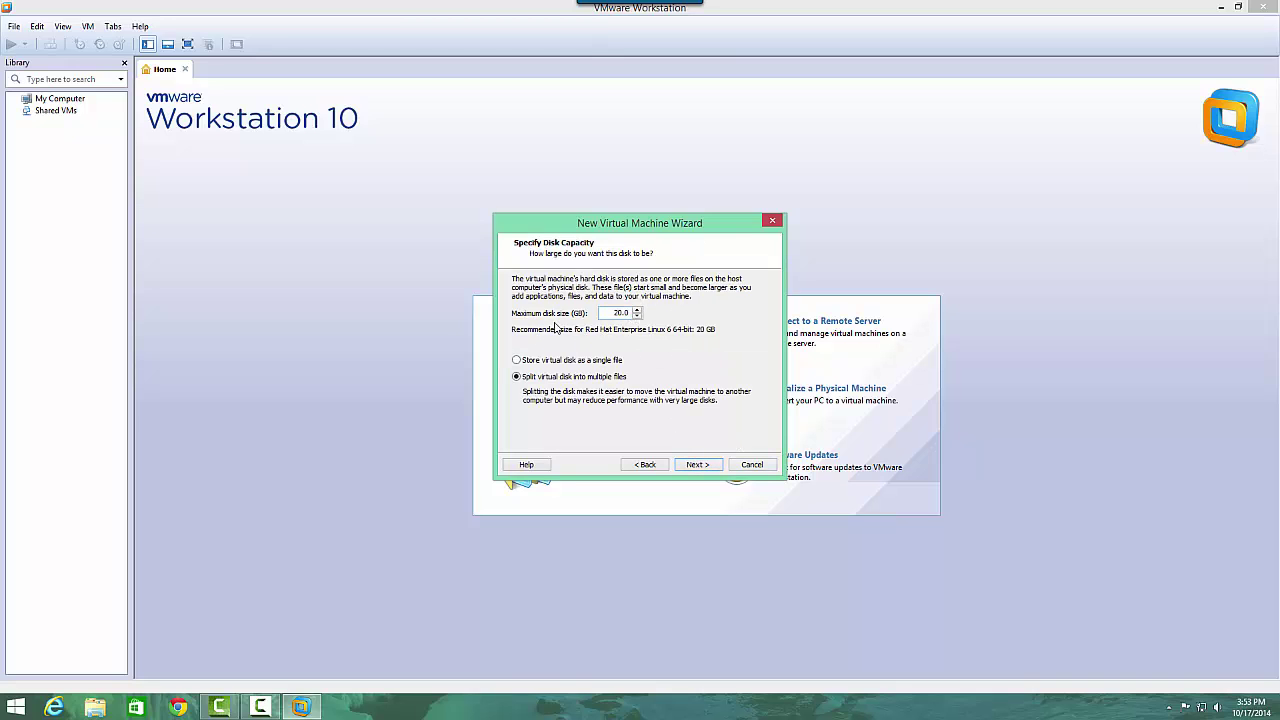
Accept the 20 GB split disk, review the hardware, and finish creating the Centos7 VM.
{"action": "left_click", "coordinate": [707, 466]}
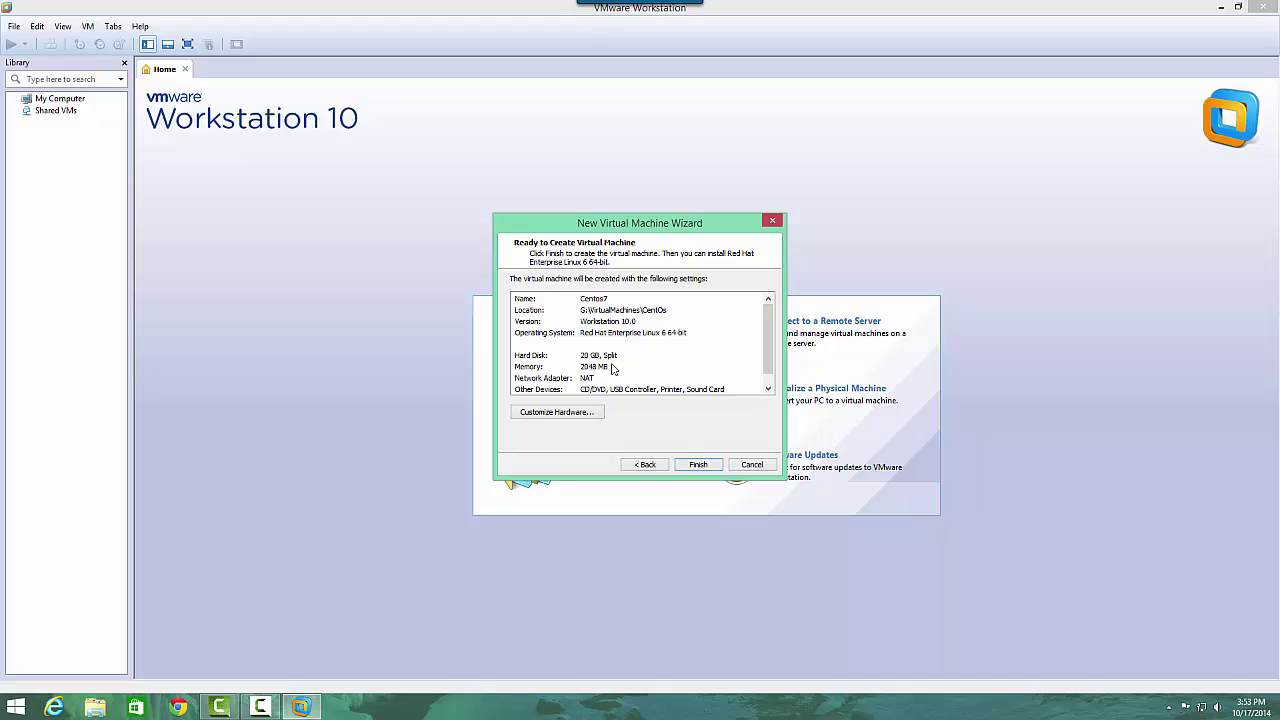
{"action": "left_click", "coordinate": [571, 413]}
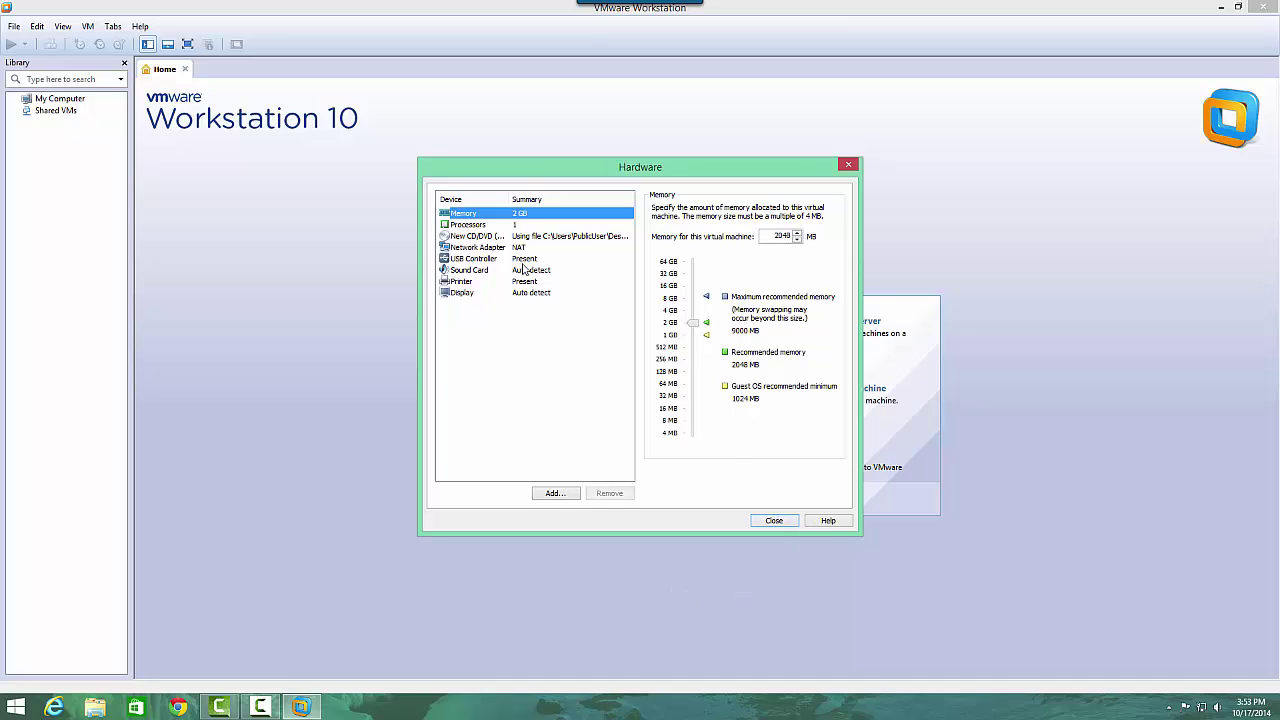
{"action": "left_click", "coordinate": [770, 521]}
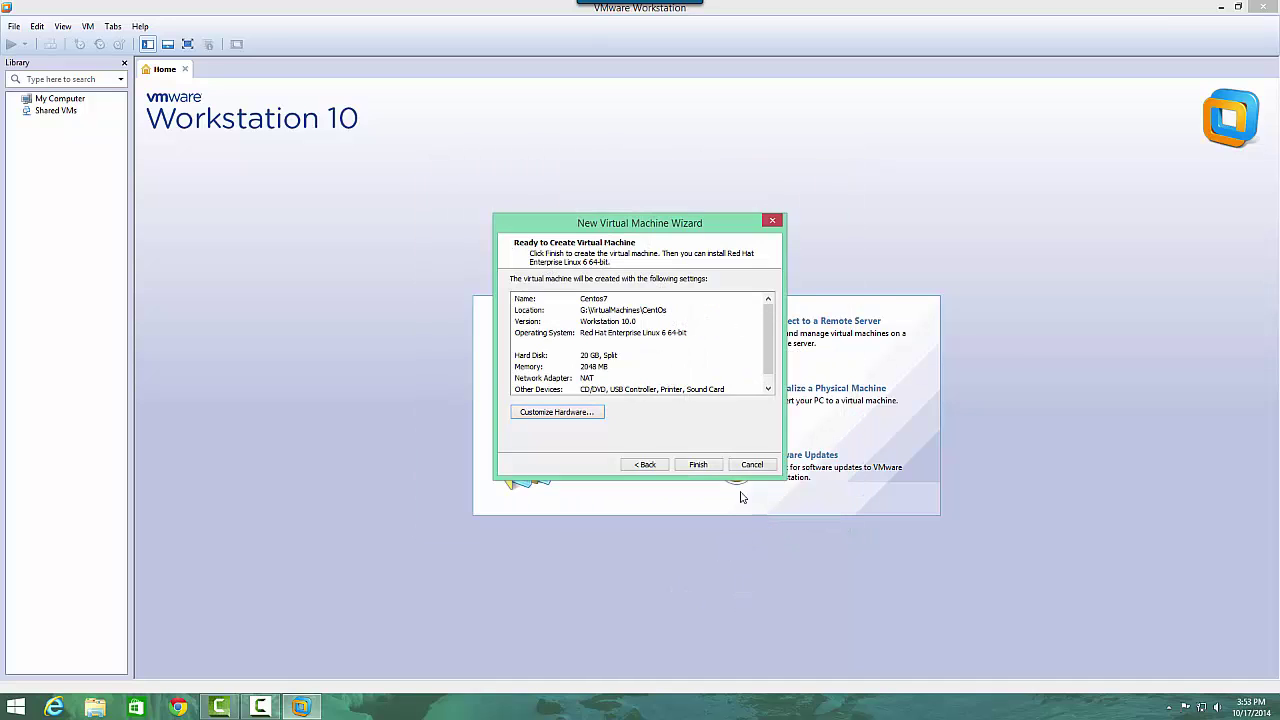
{"action": "left_click", "coordinate": [698, 465]}
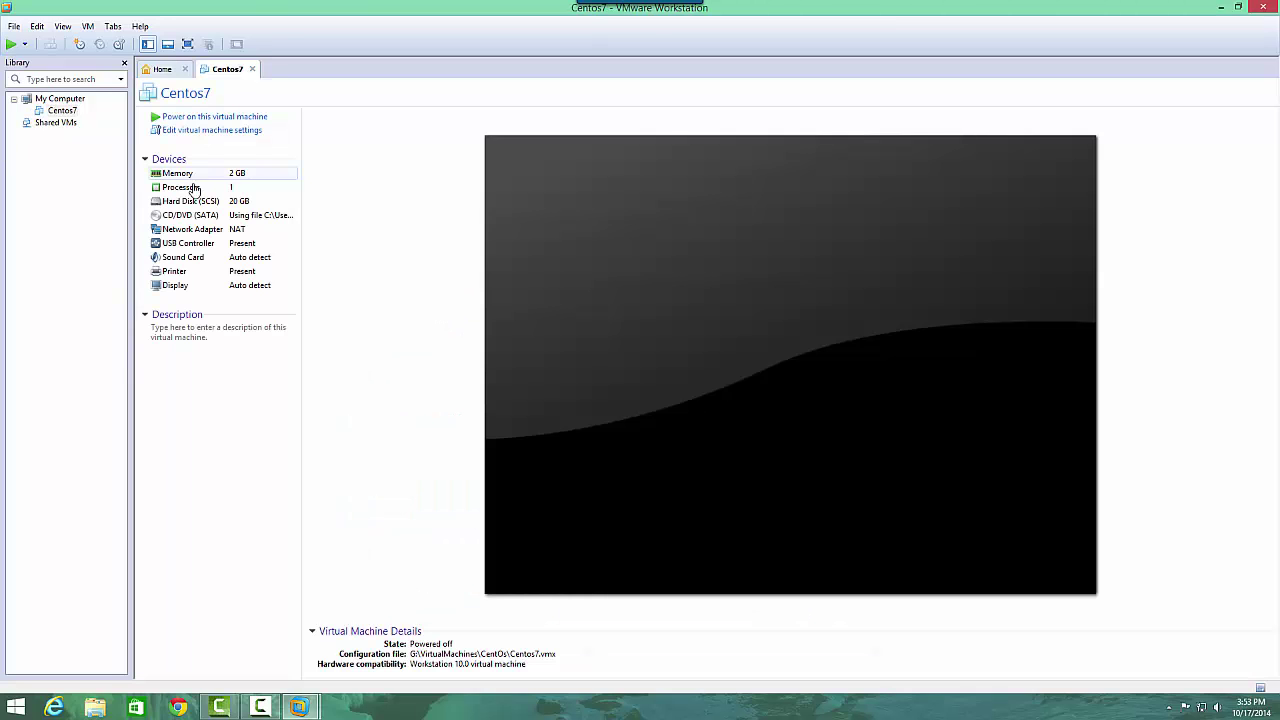
Power on the Centos7 VM, dismiss the removable devices notice, and focus the VM.
{"action": "left_click", "coordinate": [160, 118]}
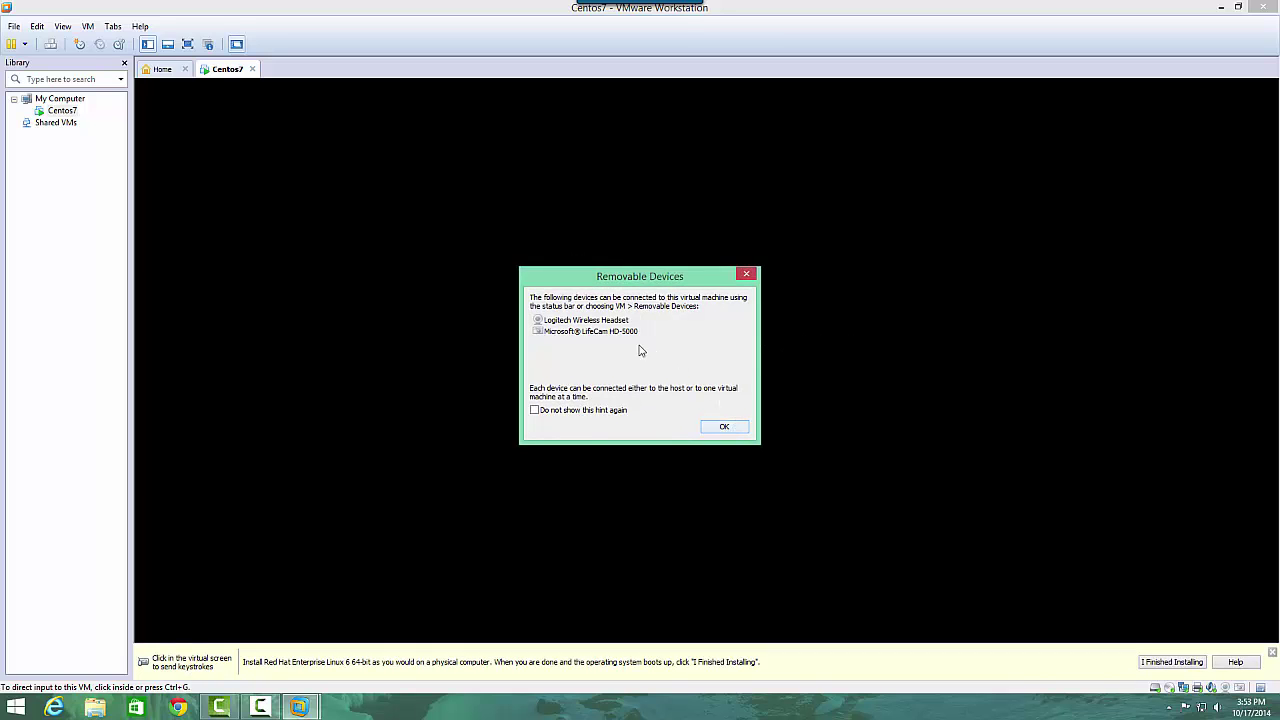
{"action": "left_click", "coordinate": [735, 429]}
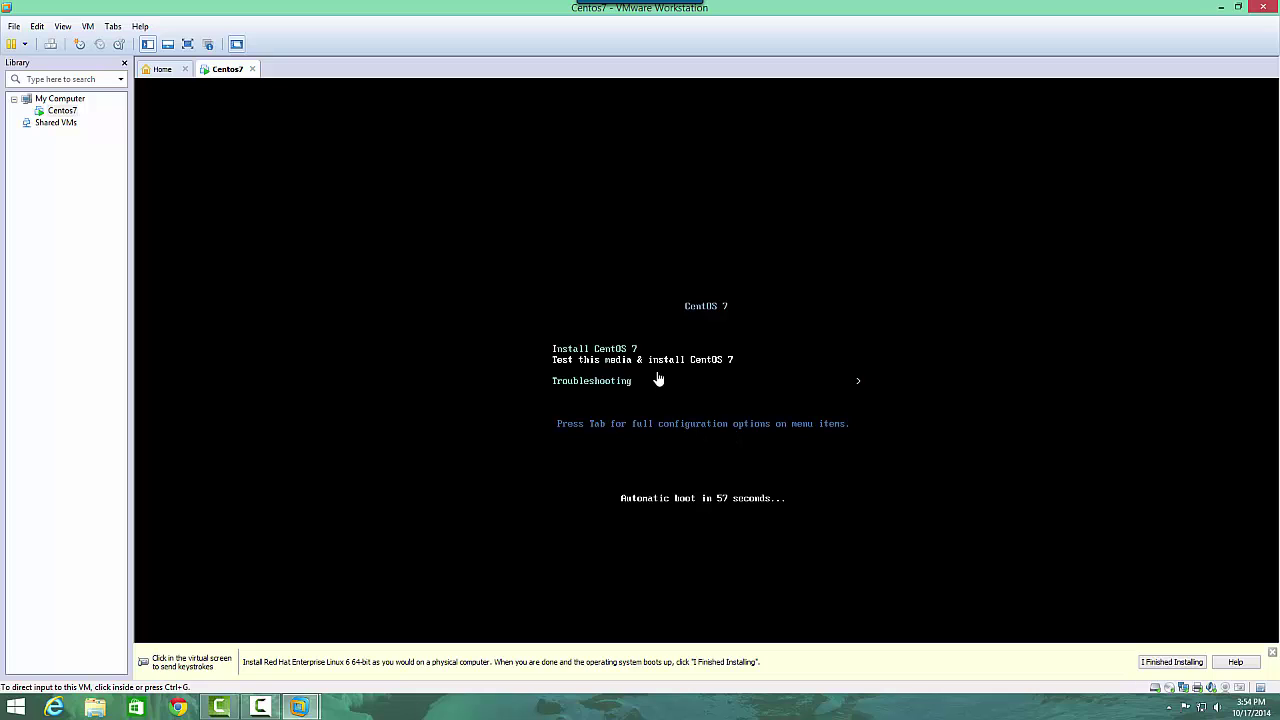
{"action": "left_click", "coordinate": [572, 272]}
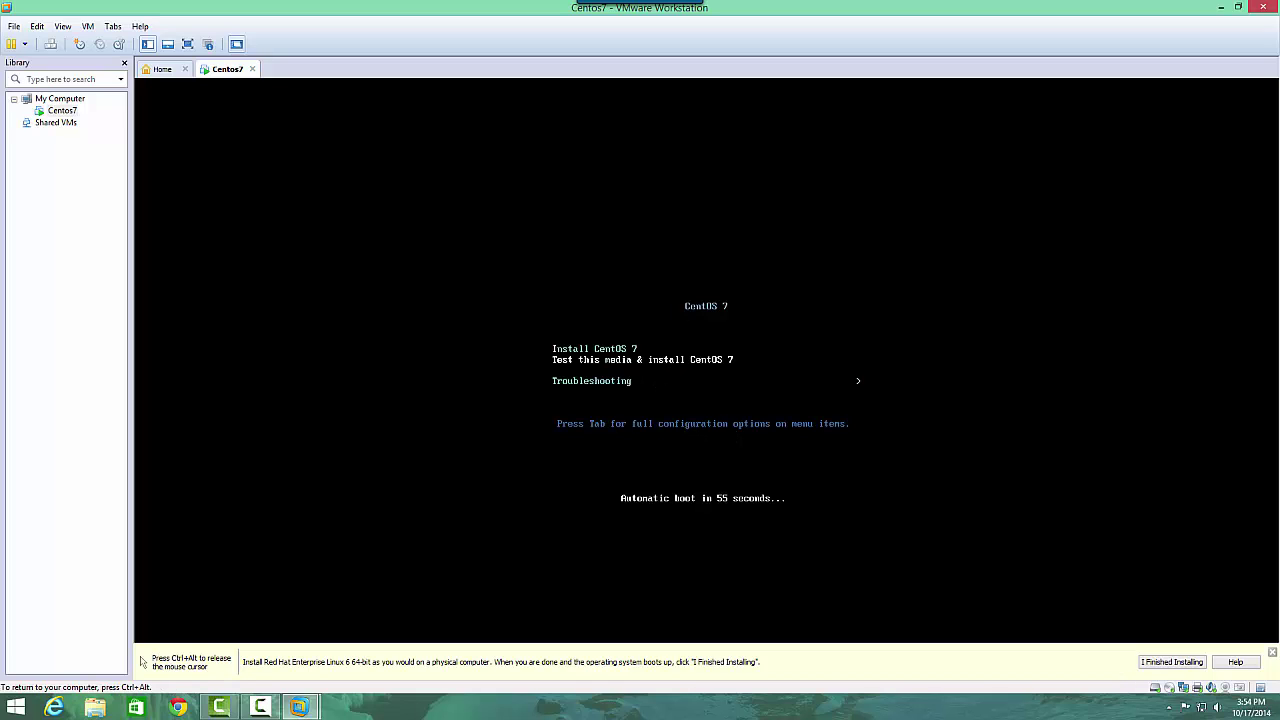
Select Install CentOS 7 in the boot menu and boot the installer.
{"action": "key", "text": "Down"}
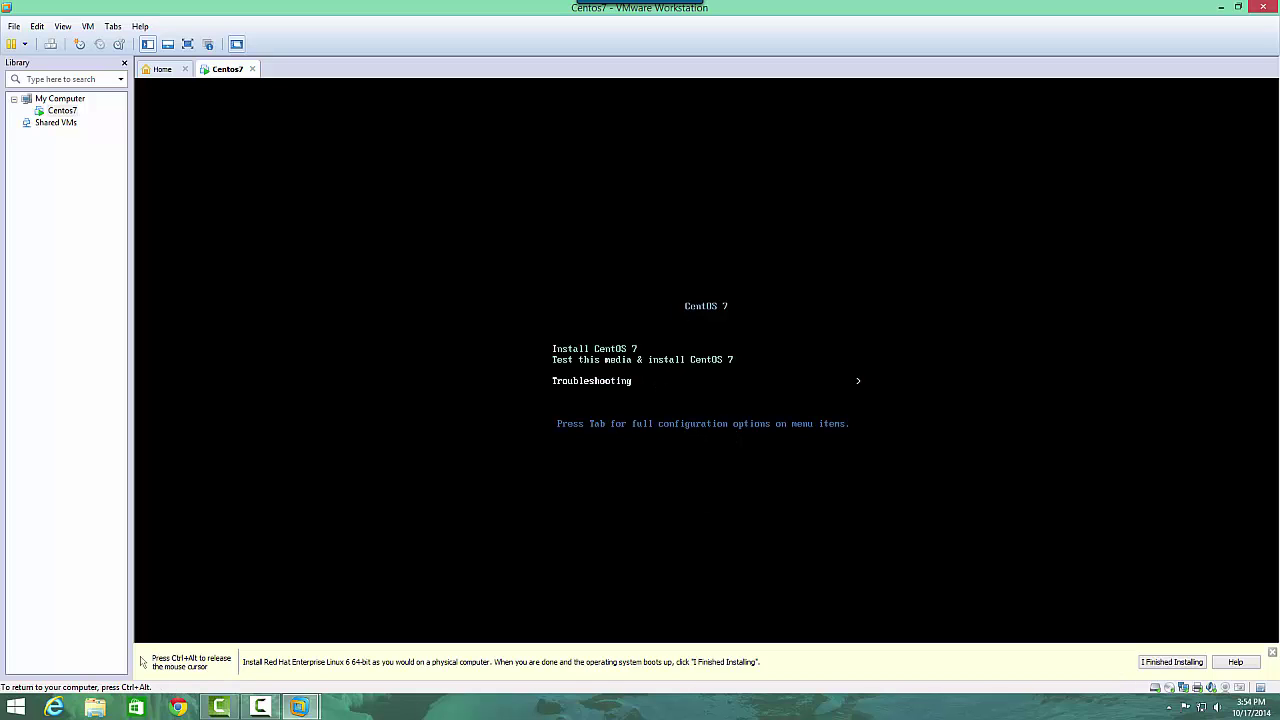
{"action": "key", "text": "Up"}
{"action": "key", "text": "Up"}
{"action": "key", "text": "Down"}
{"action": "key", "text": "Down"}
{"action": "key", "text": "Up"}
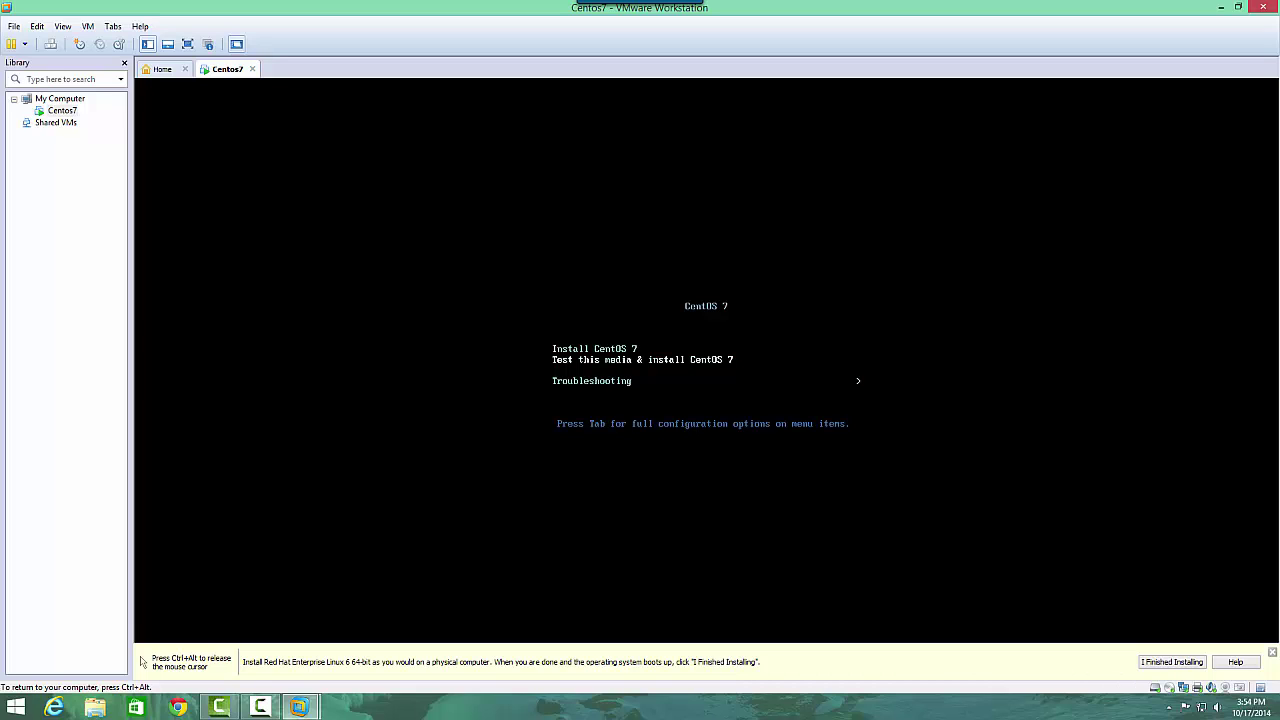
{"action": "key", "text": "Down"}
{"action": "key", "text": "Up"}
{"action": "key", "text": "Up"}
{"action": "key", "text": "Down"}
{"action": "key", "text": "Up"}
{"action": "key", "text": "Return"}
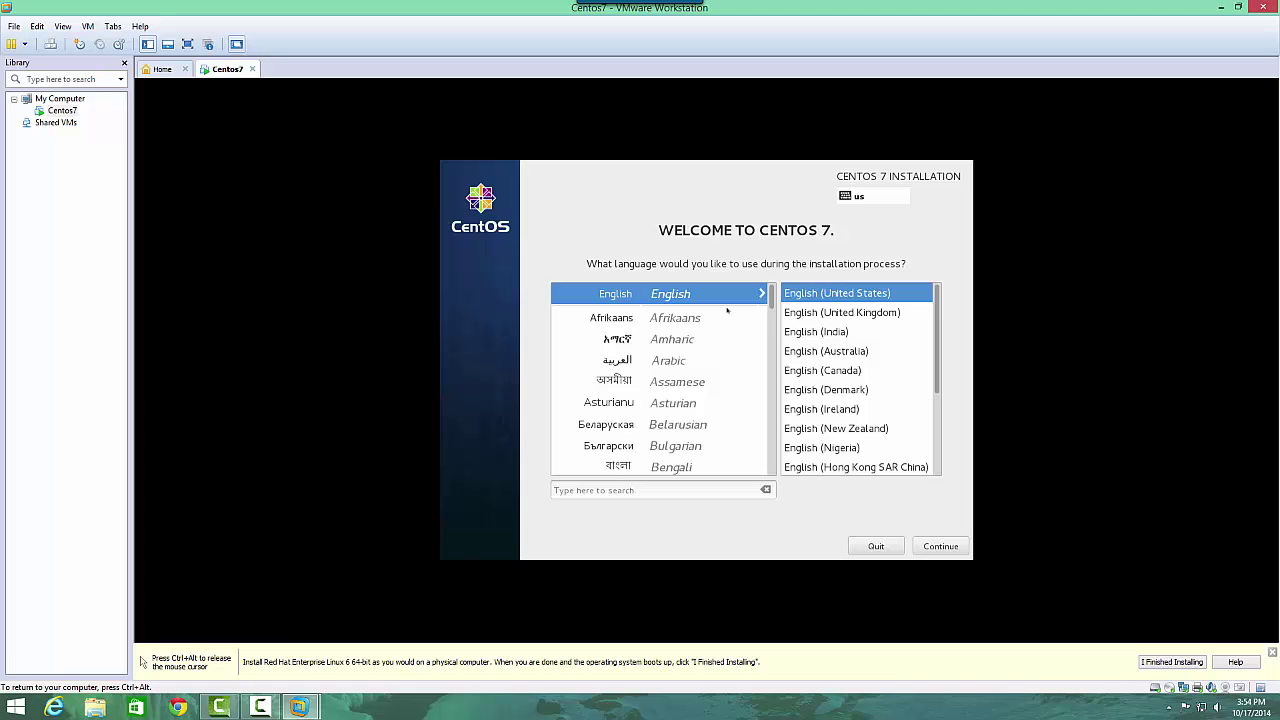
Keep English, then set the 20.48 GB VMware disk as installation destination with automatic partitioning.
{"action": "left_click", "coordinate": [938, 545]}
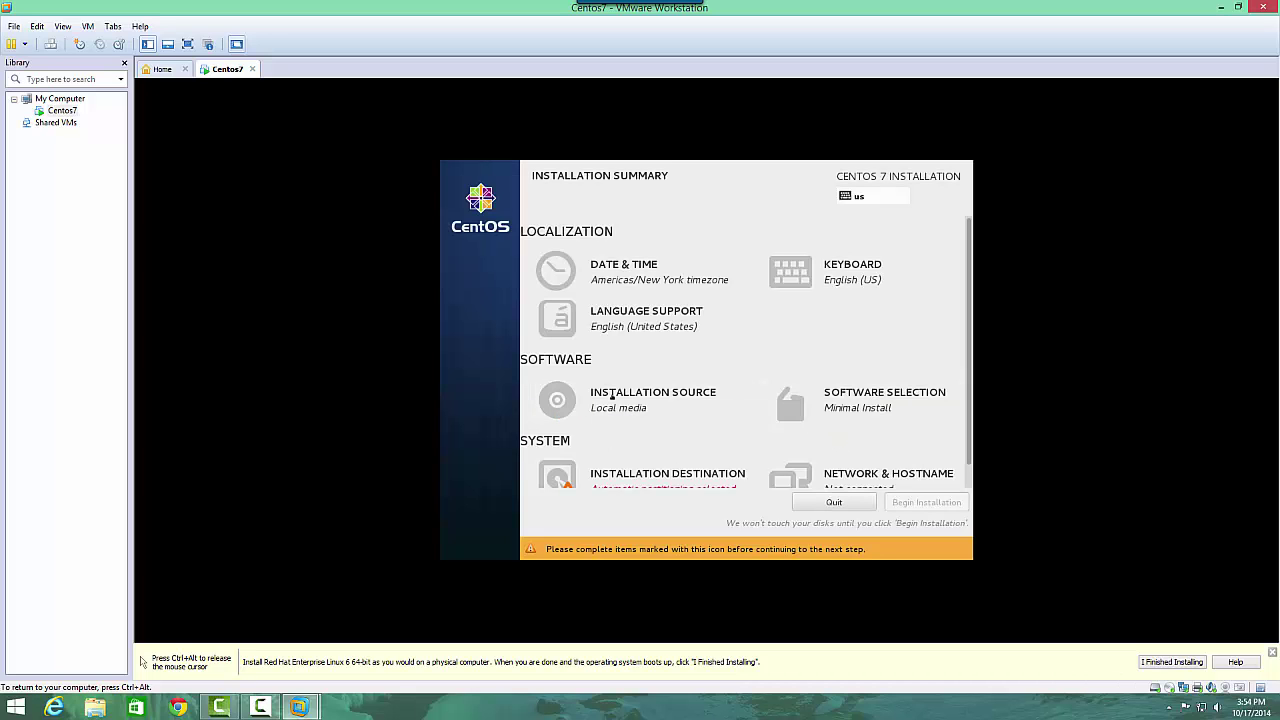
{"action": "scroll", "coordinate": [900, 390], "scroll_direction": "down", "scroll_amount": 1}
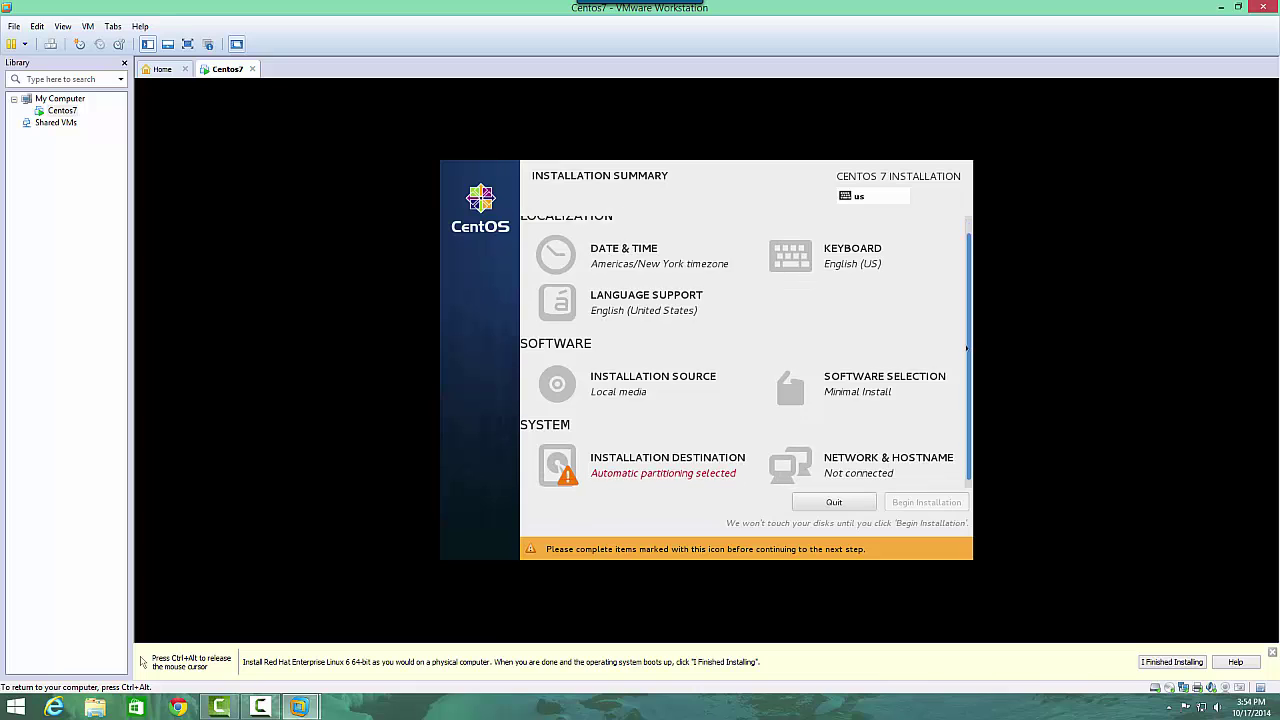
{"action": "left_click", "coordinate": [587, 466]}
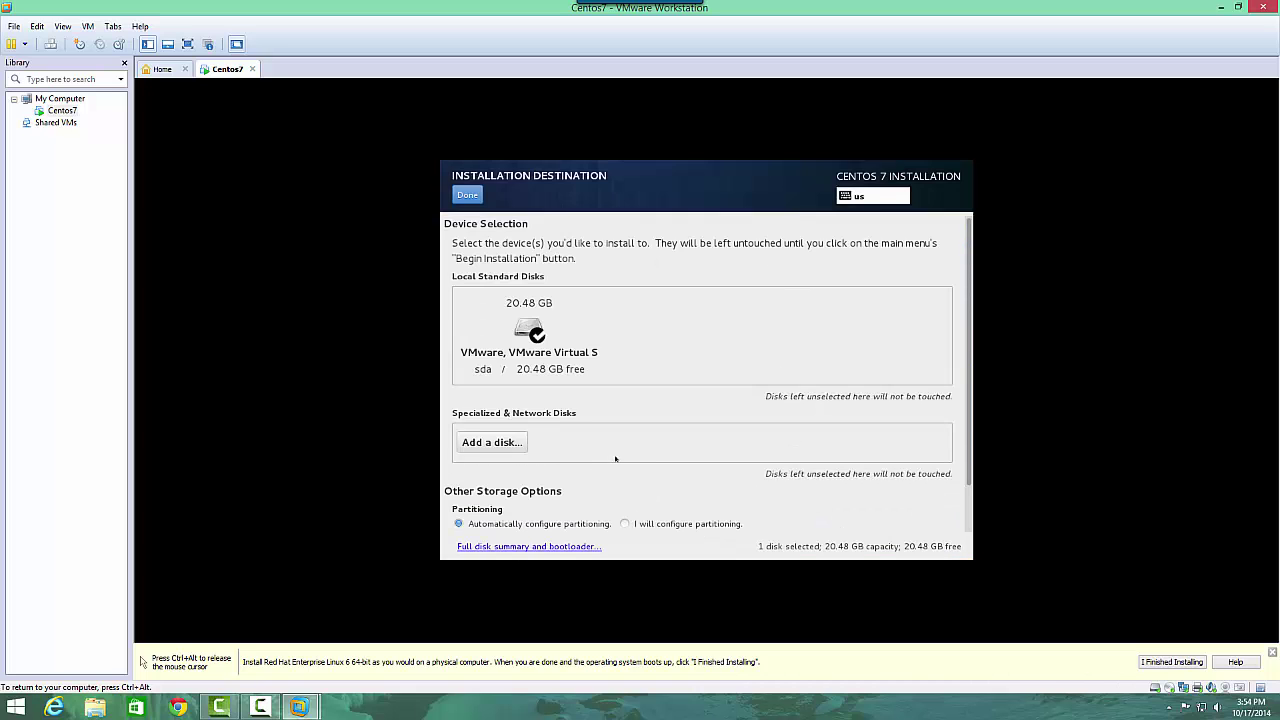
{"action": "left_click", "coordinate": [529, 330]}
{"action": "left_click", "coordinate": [529, 330]}
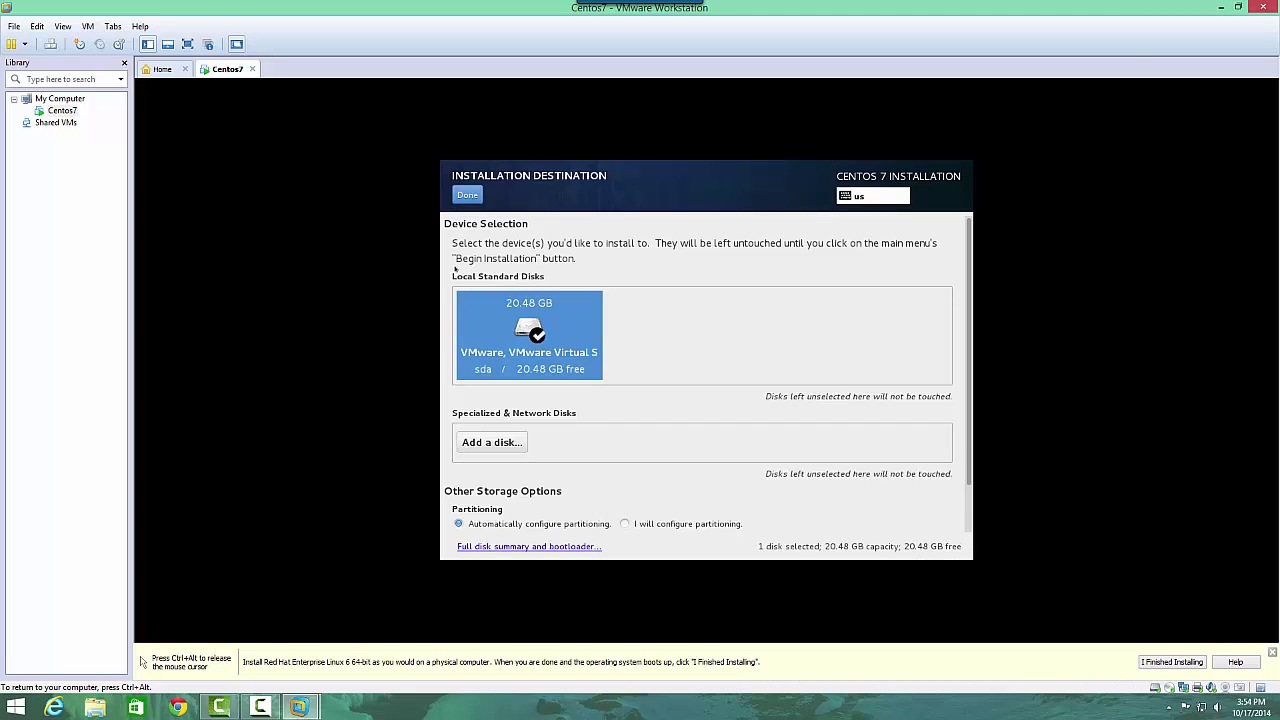
{"action": "left_click", "coordinate": [467, 195]}
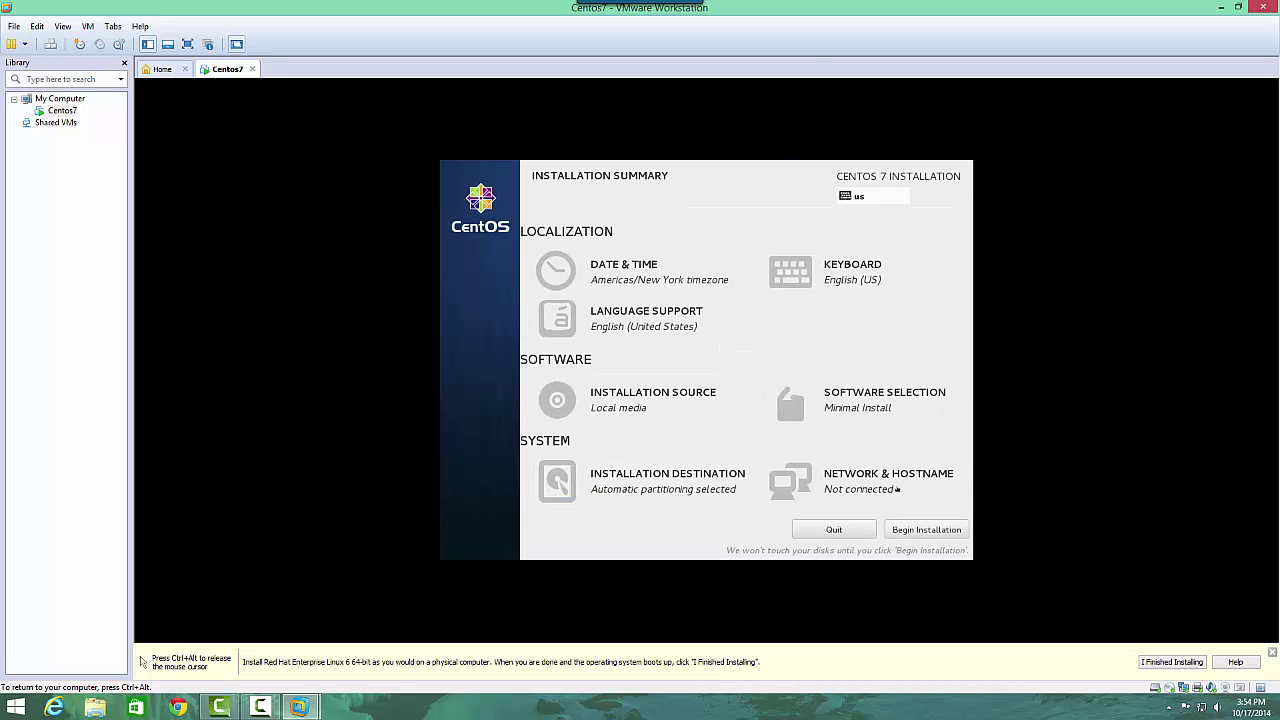
Change the software selection from Minimal Install to the GNOME Desktop base environment.
{"action": "left_click", "coordinate": [871, 396]}
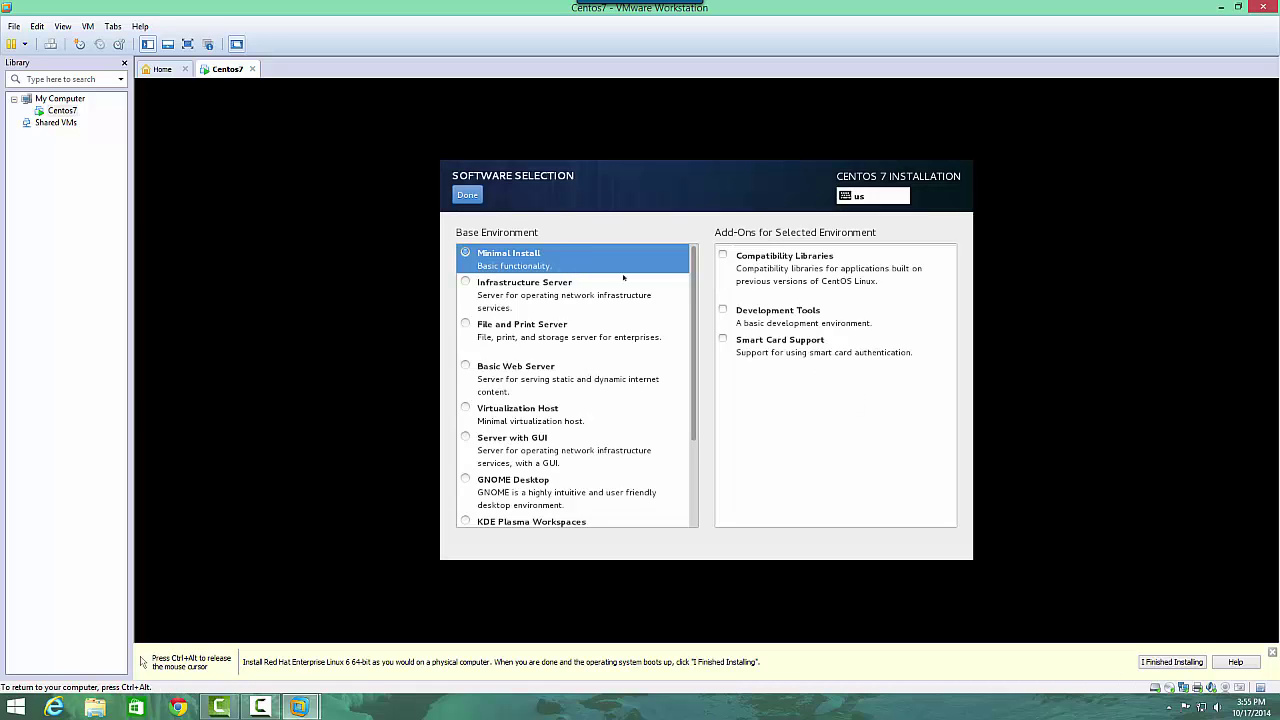
{"action": "scroll", "coordinate": [691, 274], "scroll_direction": "down", "scroll_amount": 3}
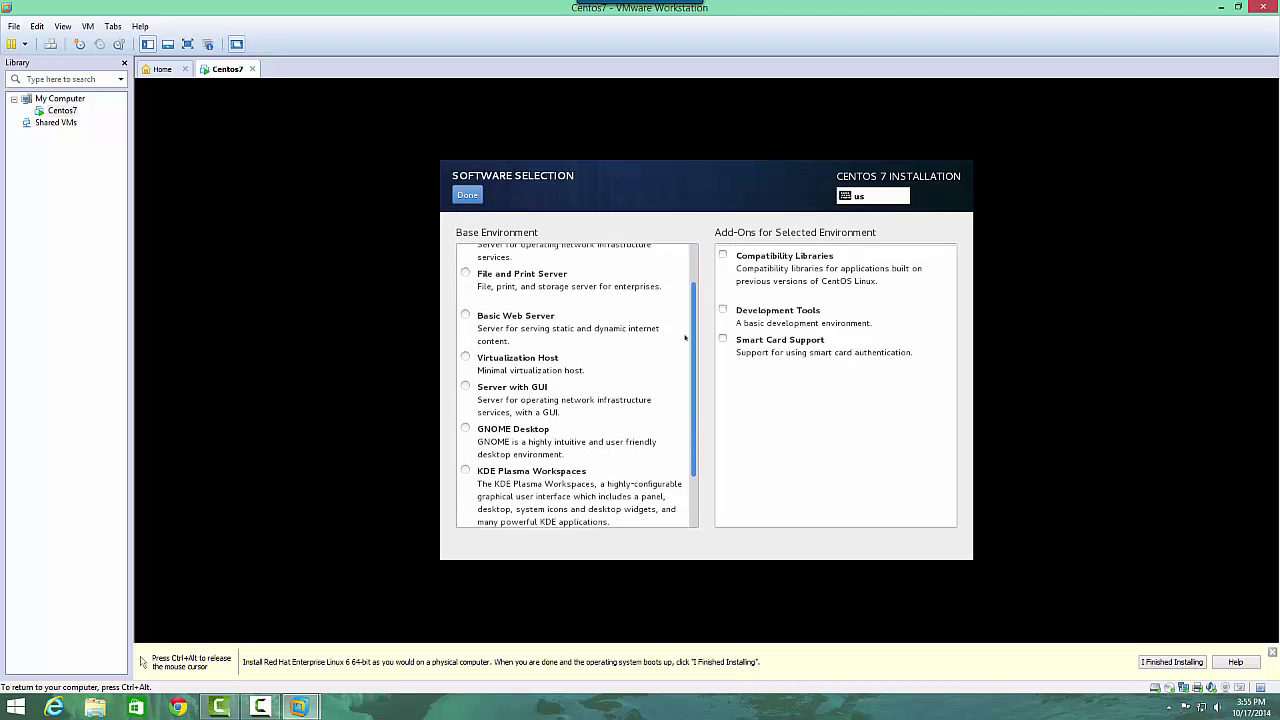
{"action": "scroll", "coordinate": [689, 262], "scroll_direction": "up", "scroll_amount": 3}
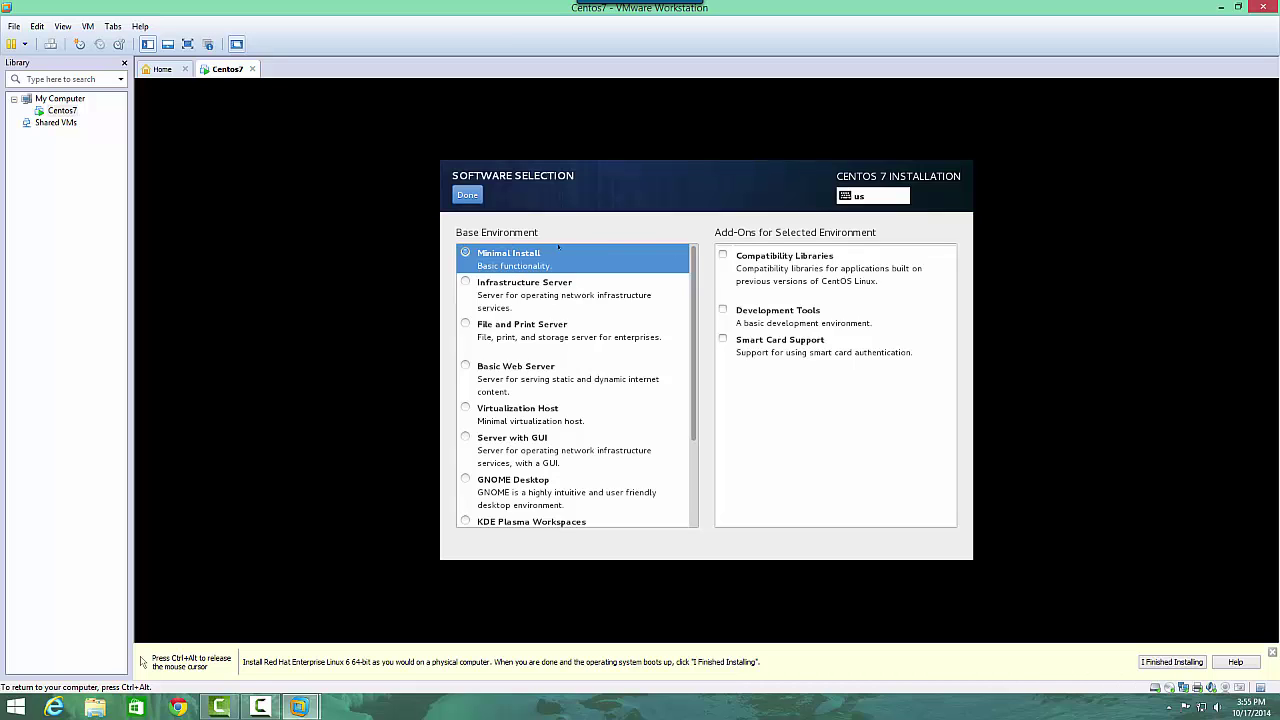
{"action": "scroll", "coordinate": [513, 332], "scroll_direction": "down", "scroll_amount": 1}
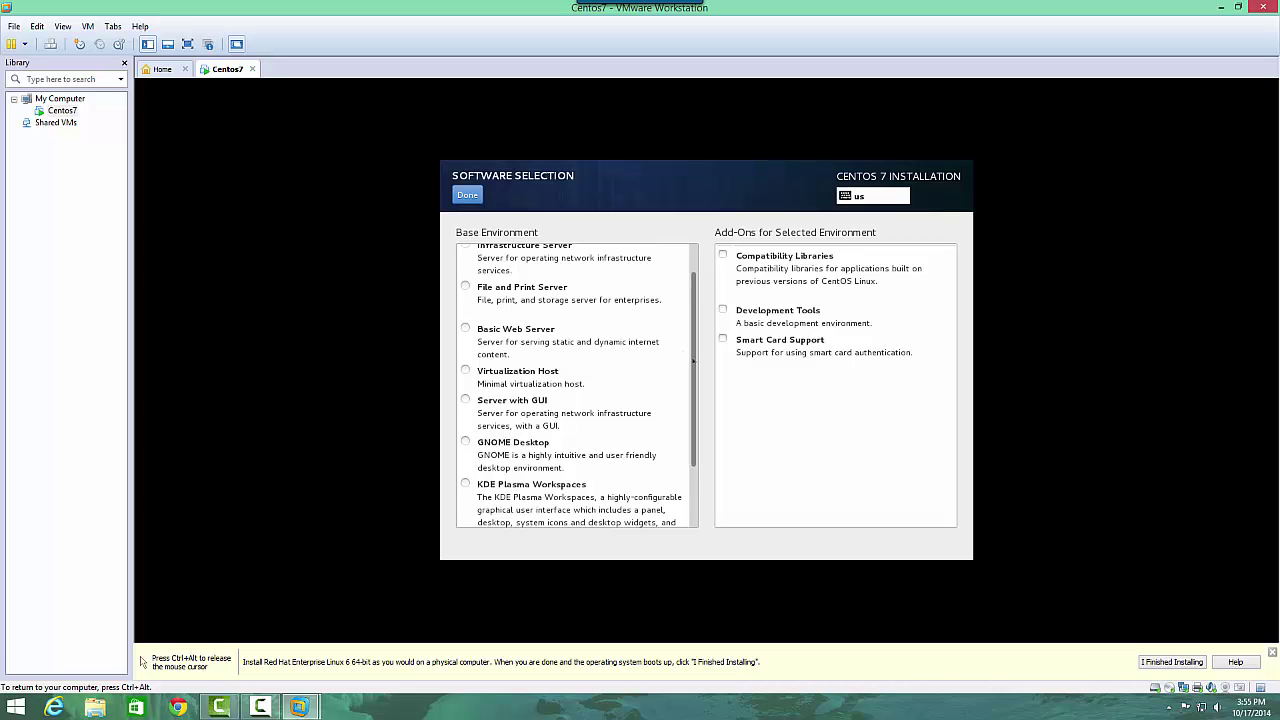
{"action": "scroll", "coordinate": [687, 425], "scroll_direction": "down", "scroll_amount": 2}
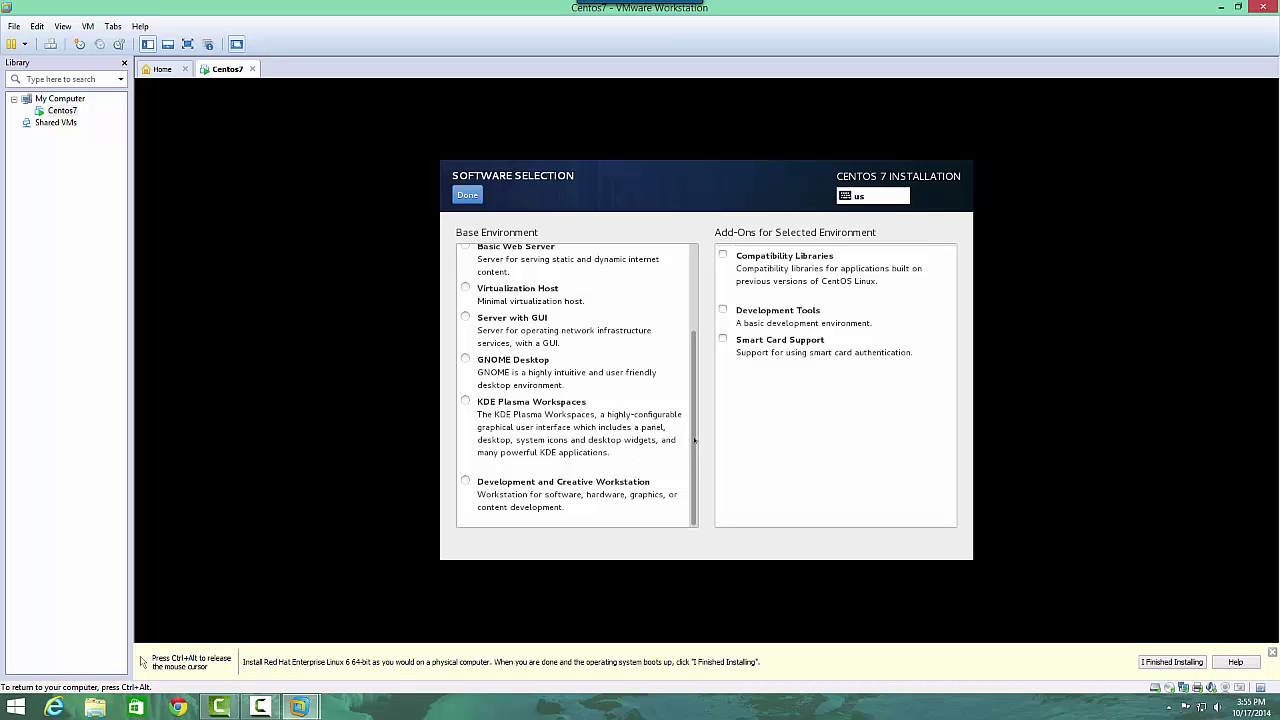
{"action": "left_click_drag", "start_coordinate": [690, 447], "coordinate": [714, 354]}
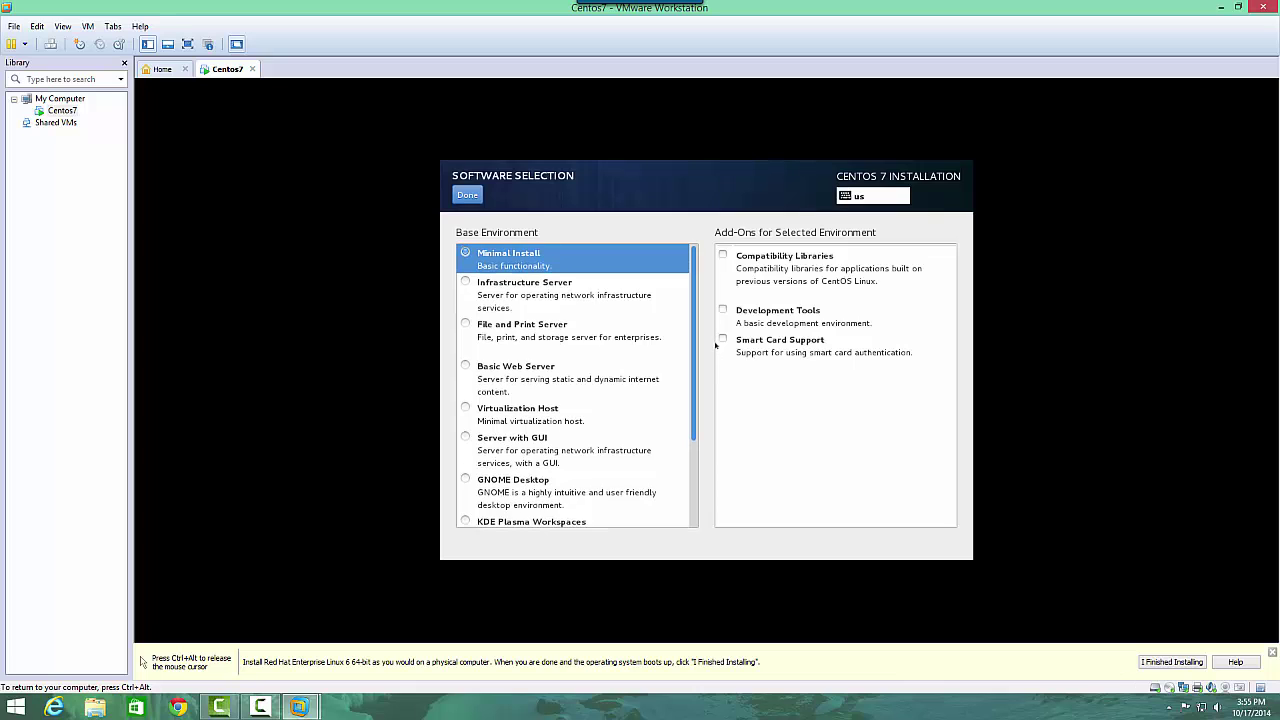
{"action": "scroll", "coordinate": [688, 410], "scroll_direction": "down", "scroll_amount": 3}
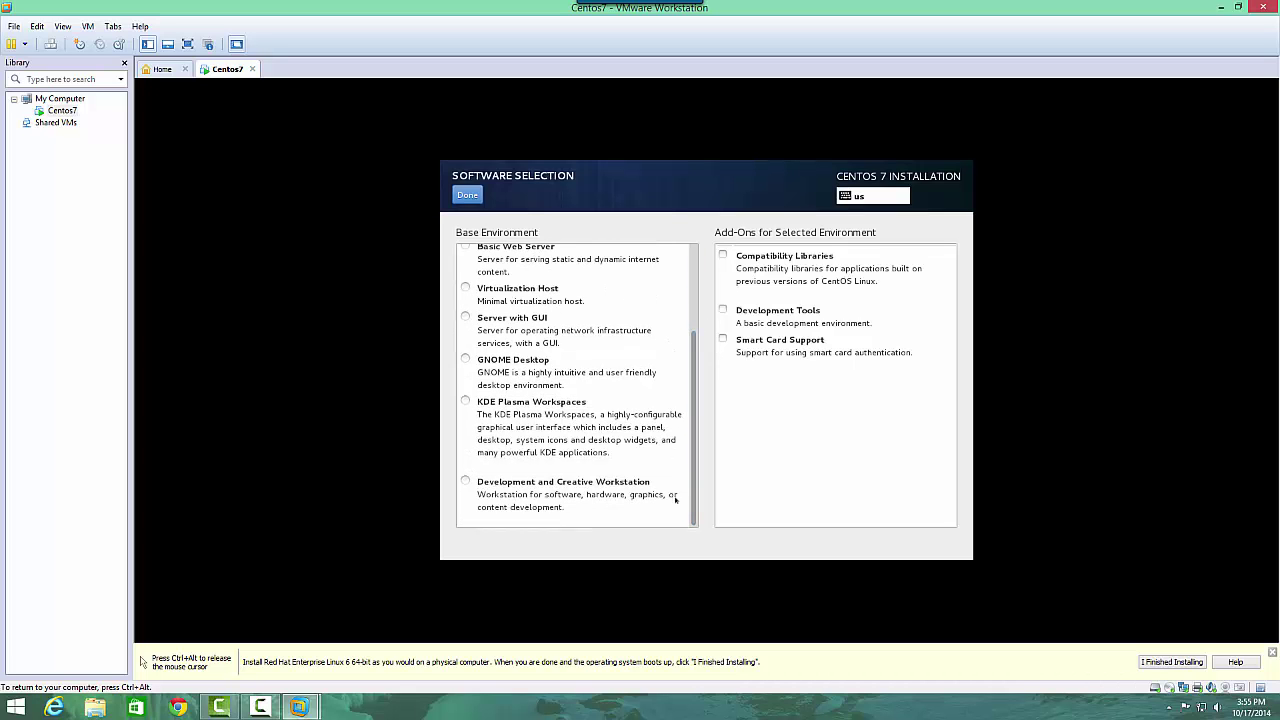
{"action": "left_click", "coordinate": [465, 360]}
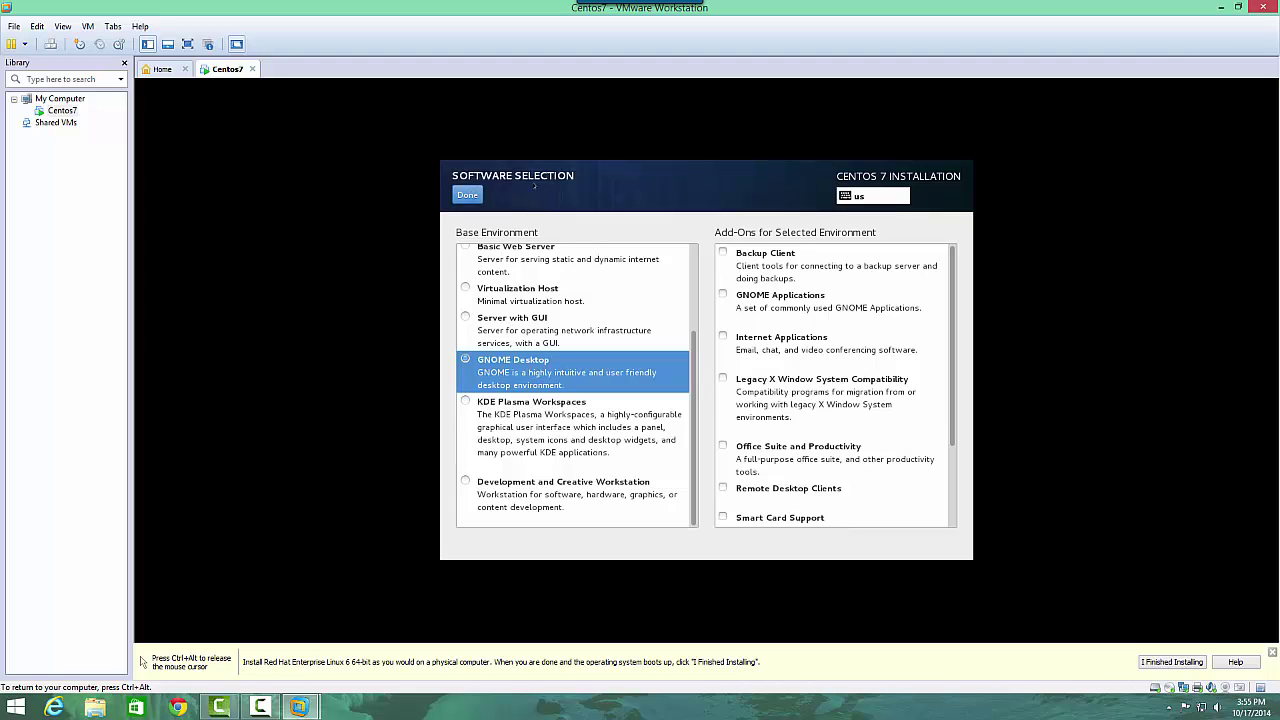
{"action": "left_click", "coordinate": [478, 195]}
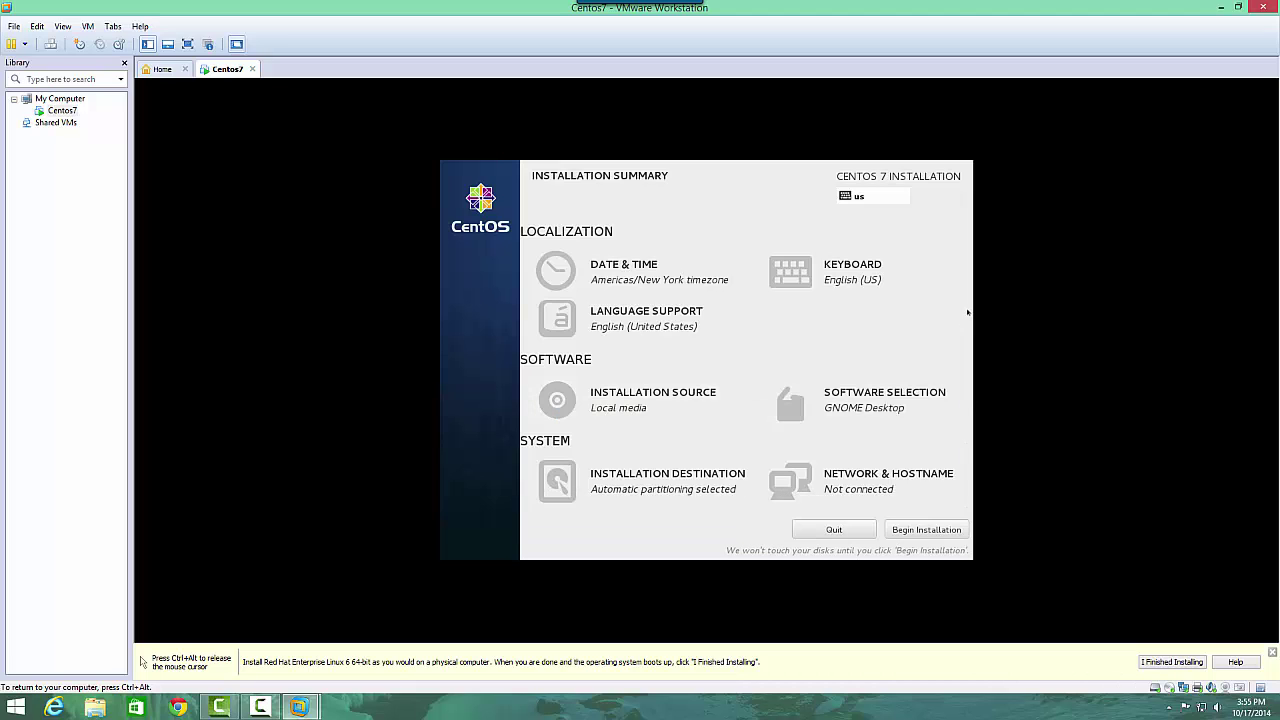
Begin the CentOS 7 installation from the Installation Summary.
{"action": "left_click", "coordinate": [928, 529]}
{"action": "left_click", "coordinate": [927, 530]}
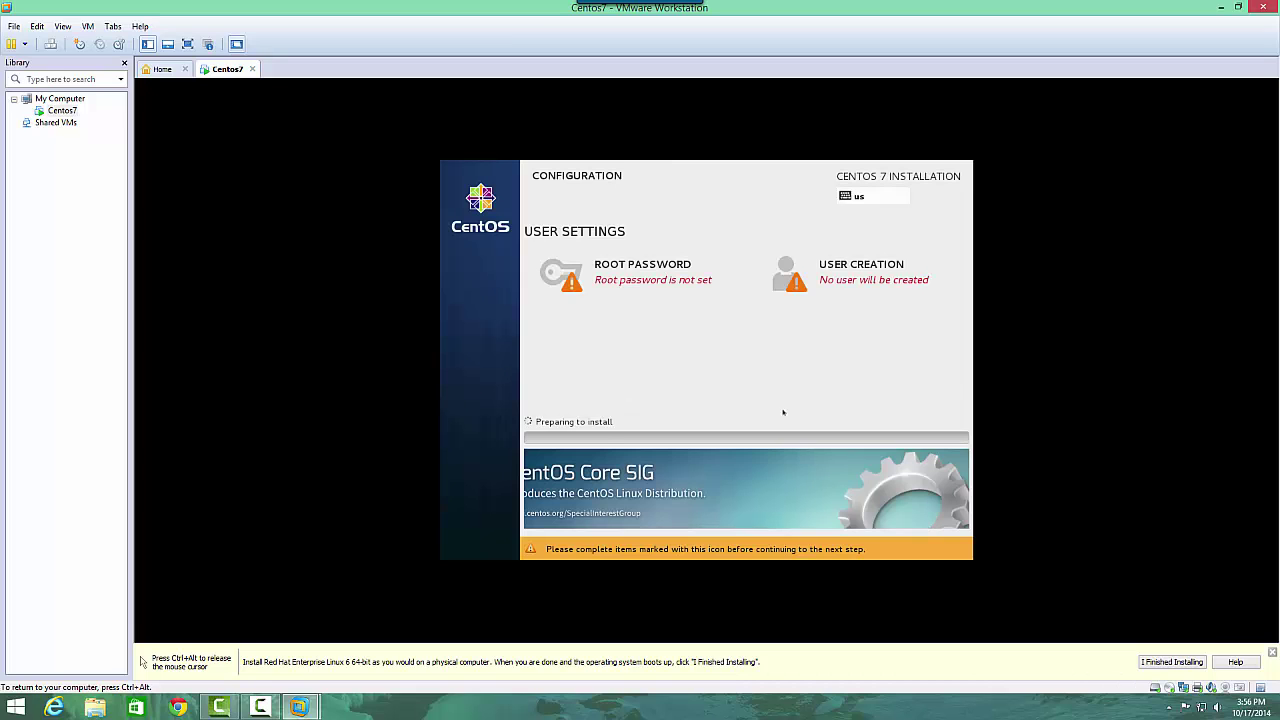
Enter and confirm the root password while packages install.
{"action": "left_click", "coordinate": [626, 273]}
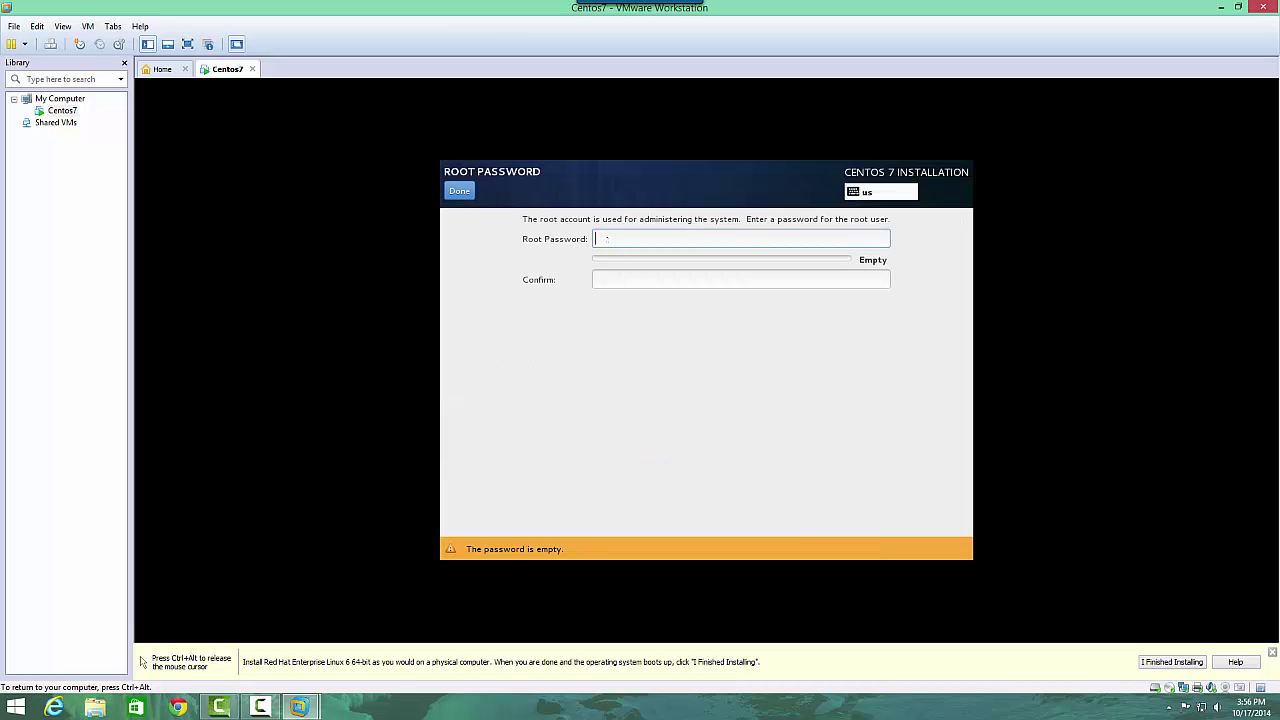
{"action": "type", "text": "••••"}
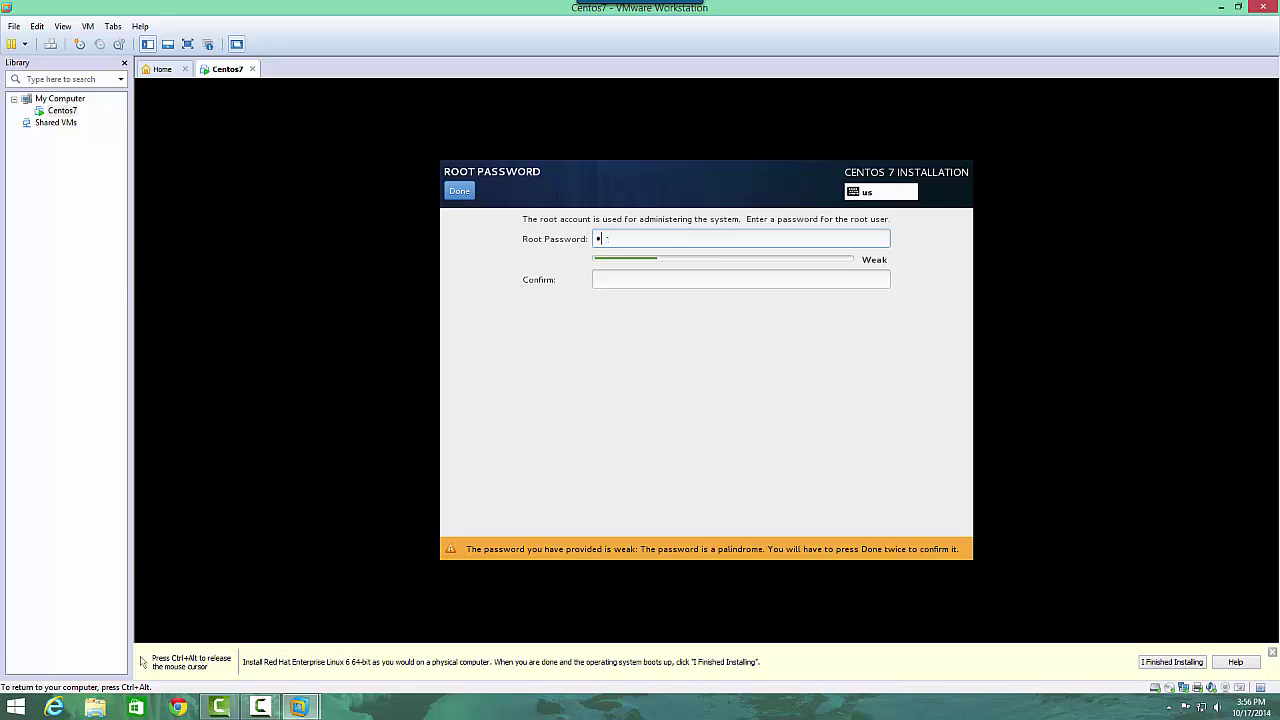
{"action": "type", "text": "••••••••"}
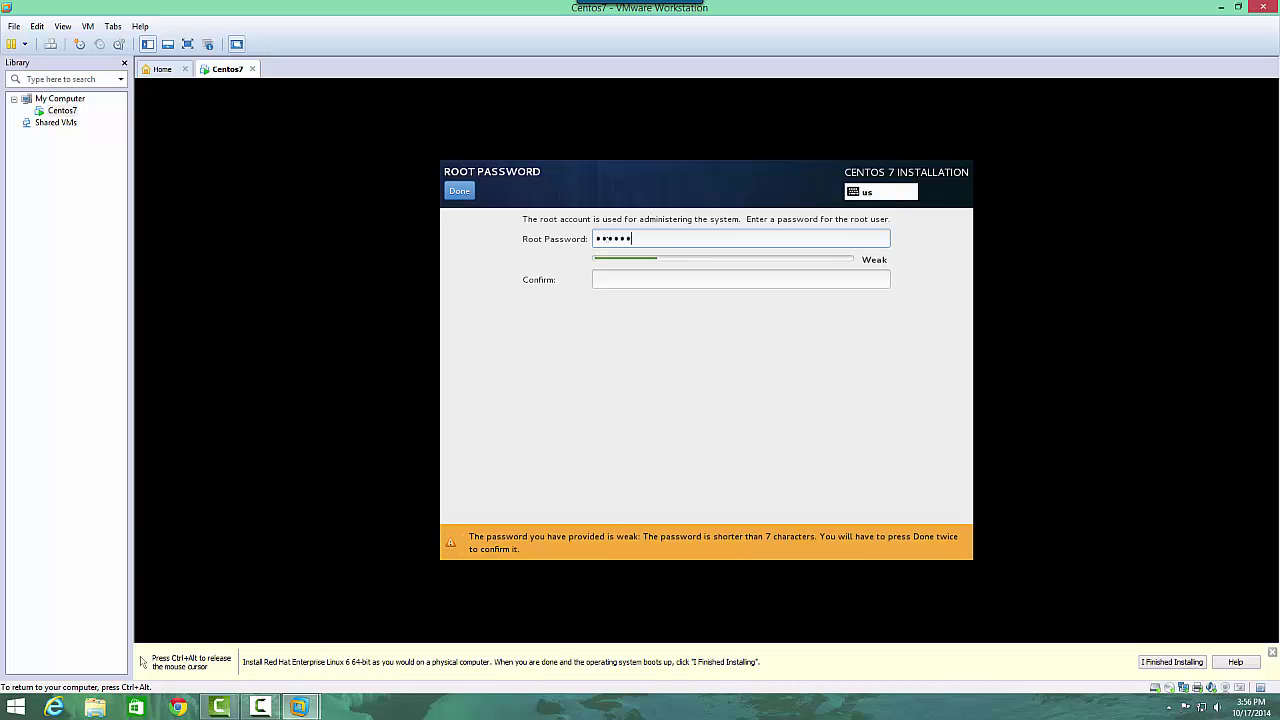
{"action": "type", "text": "••••••"}
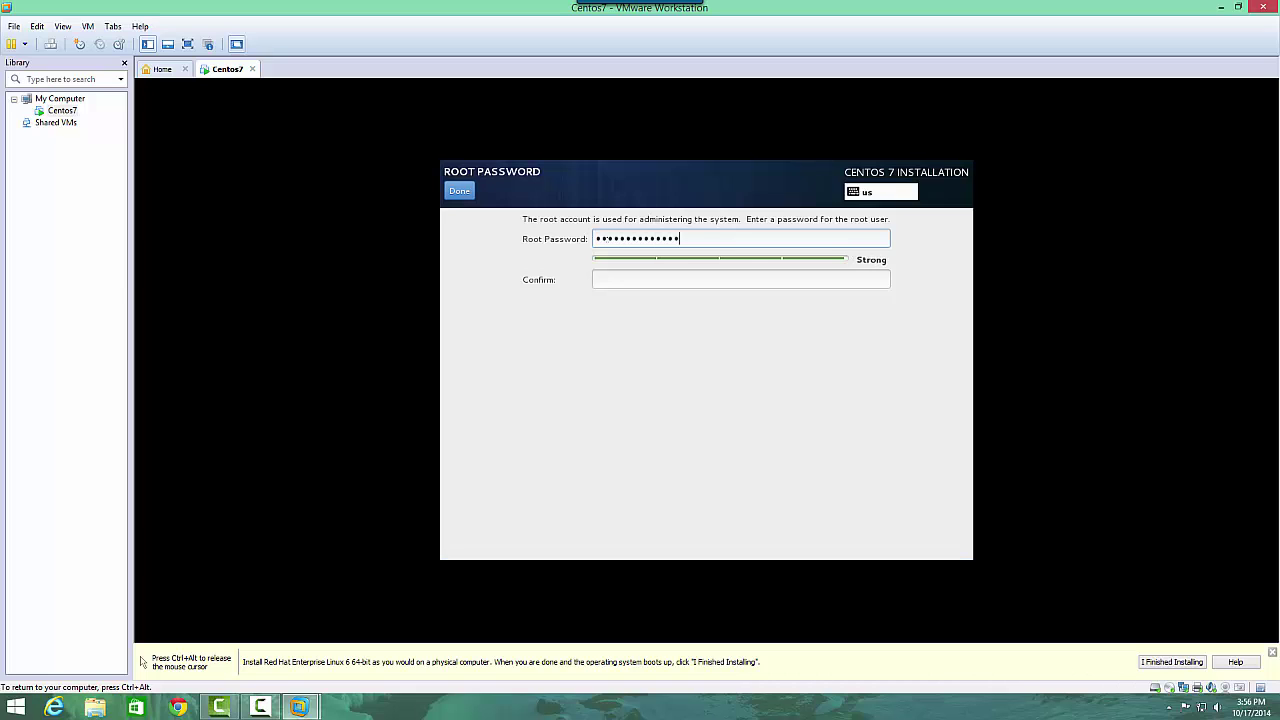
{"action": "key", "text": "Tab"}
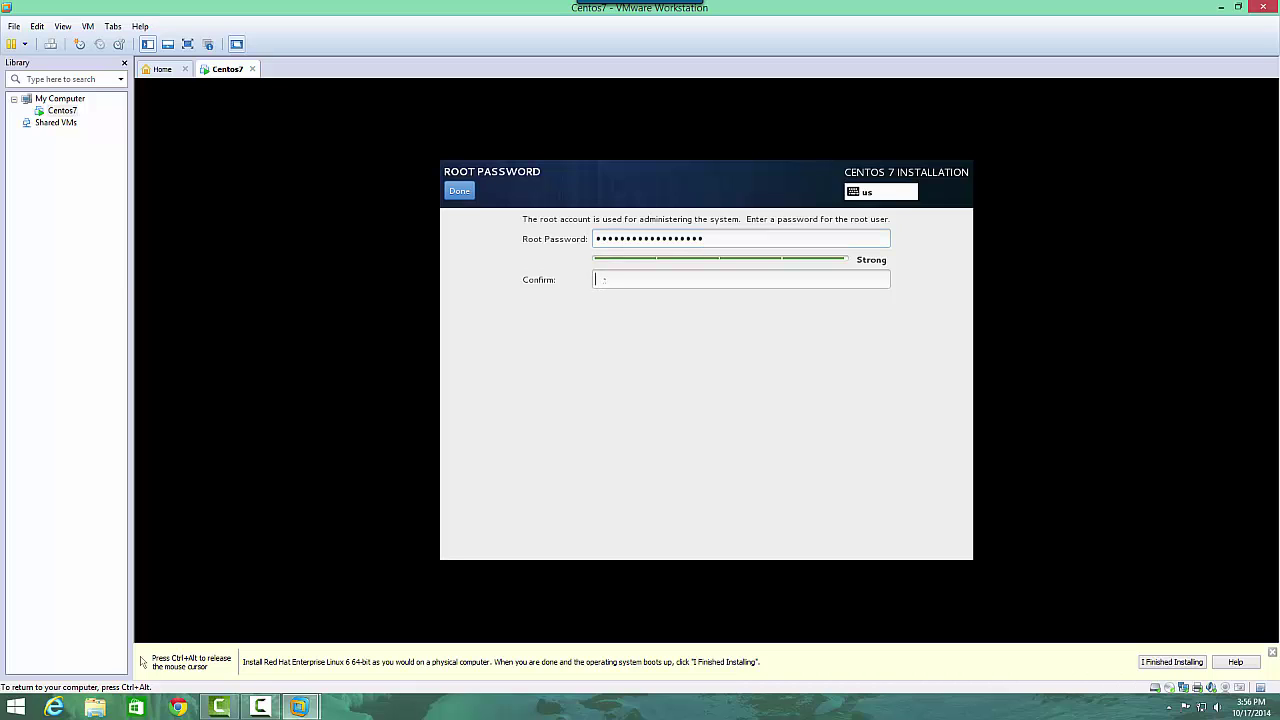
{"action": "type", "text": "•••••••••••••••"}
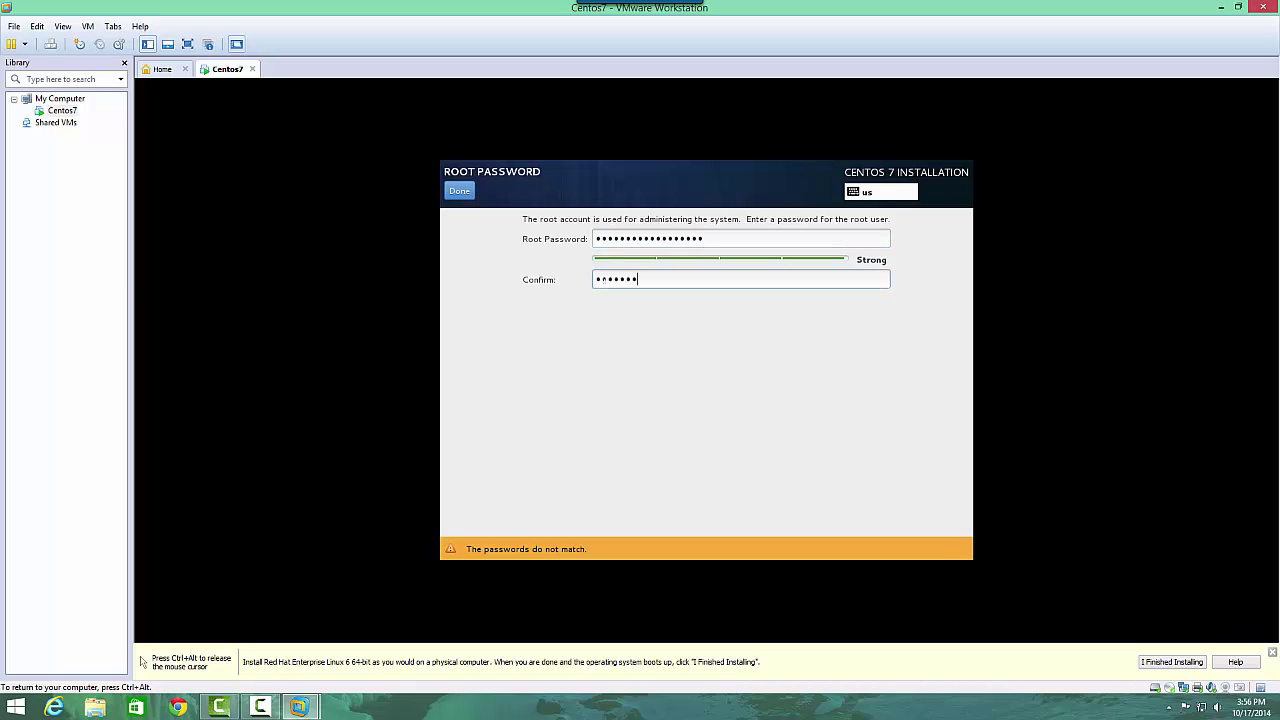
{"action": "type", "text": "•••"}
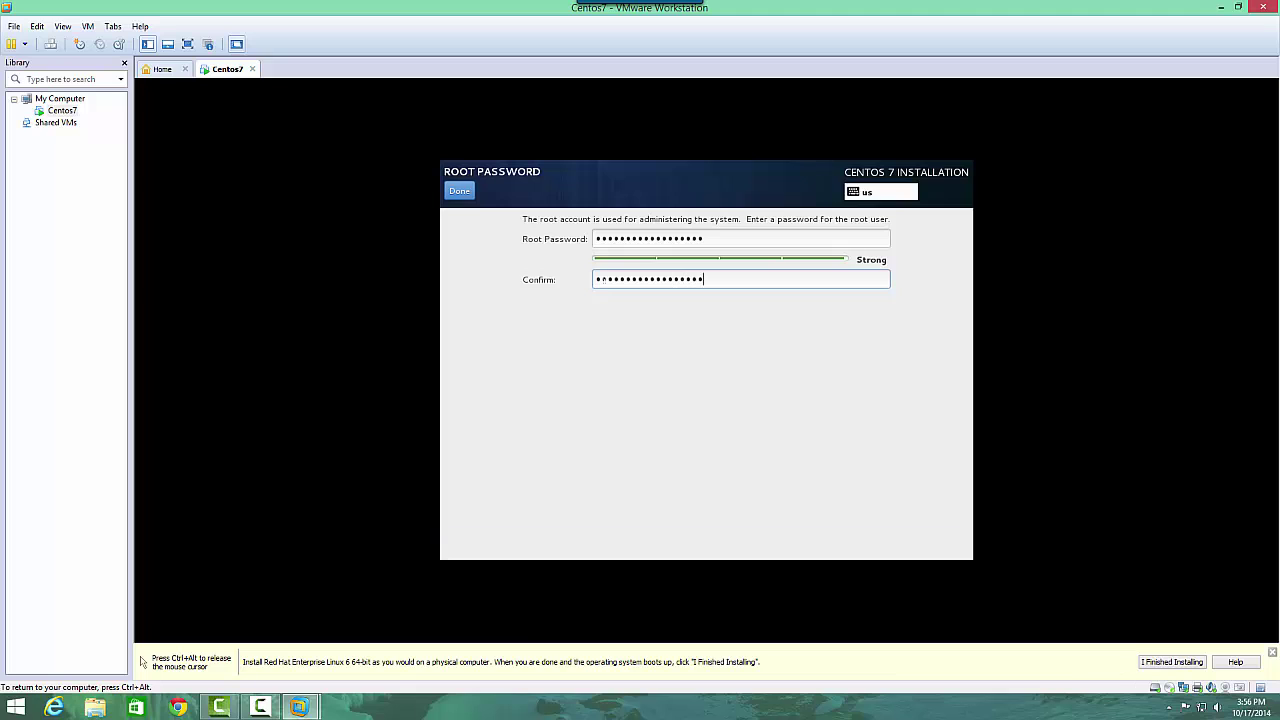
{"action": "left_click", "coordinate": [462, 193]}
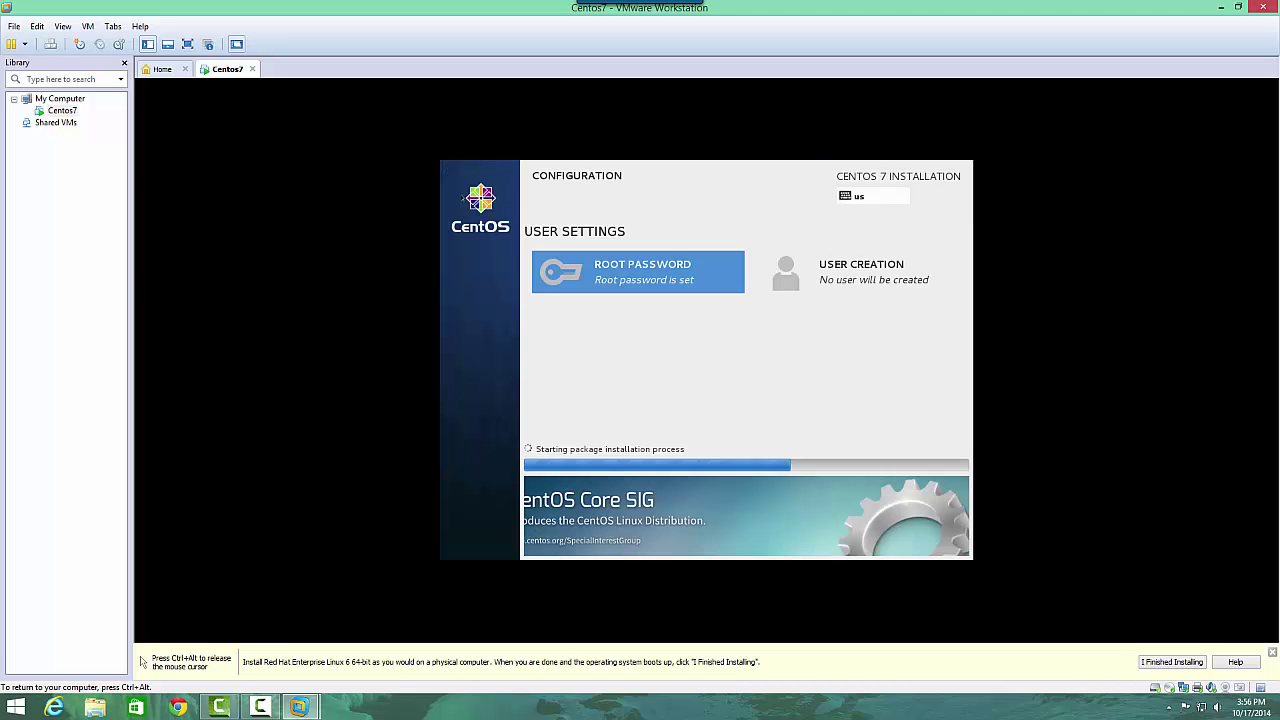
Create user with full name PublicUser and enter and confirm the account password.
{"action": "left_click", "coordinate": [868, 271]}
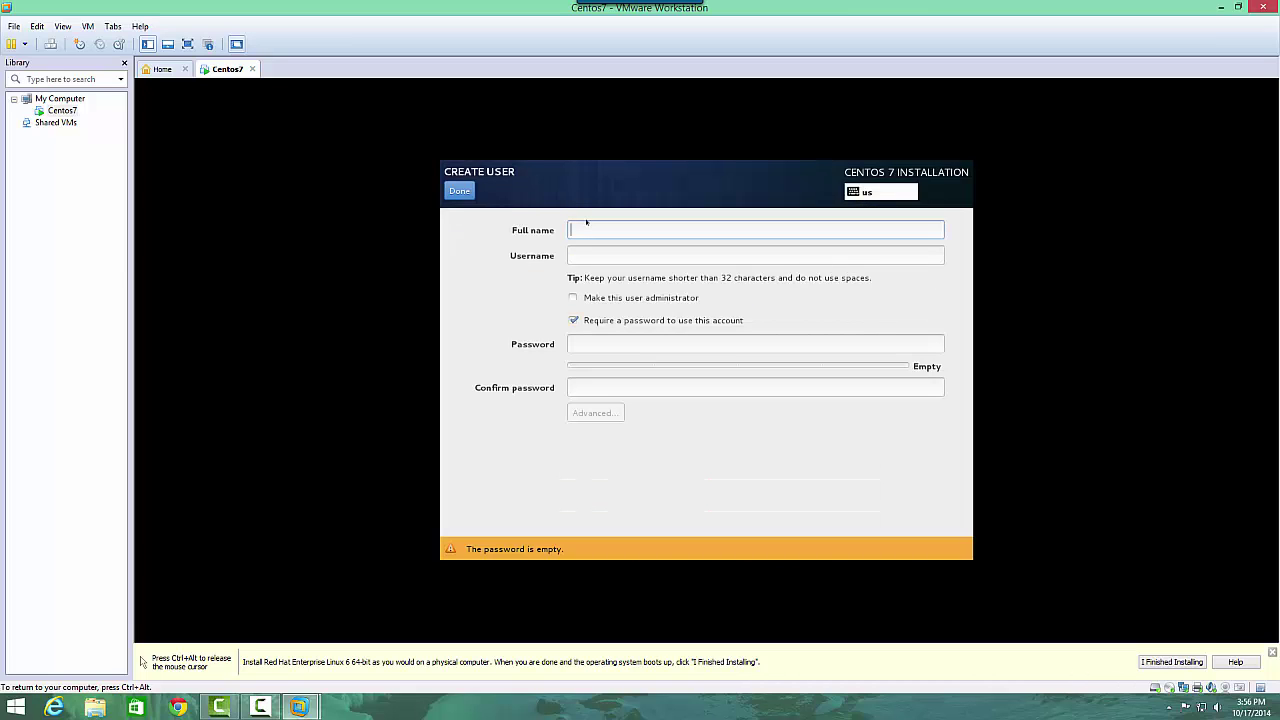
{"action": "type", "text": "PublicUser"}
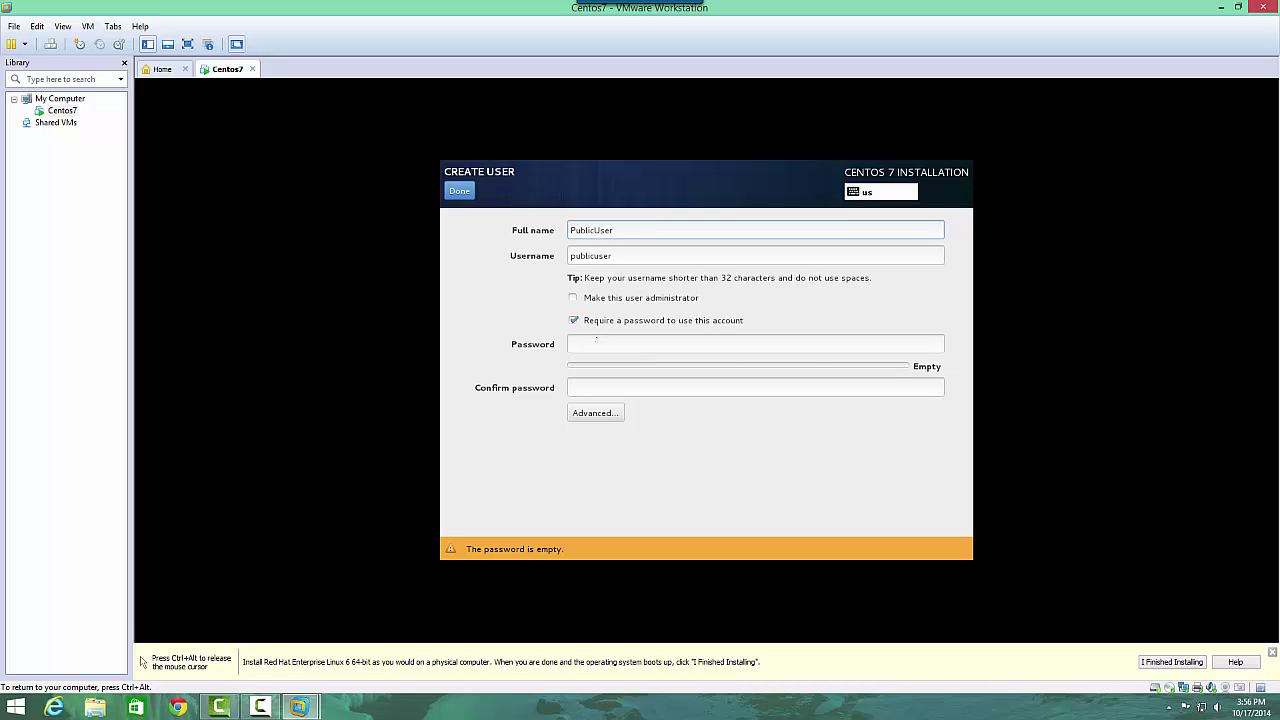
{"action": "left_click", "coordinate": [597, 341]}
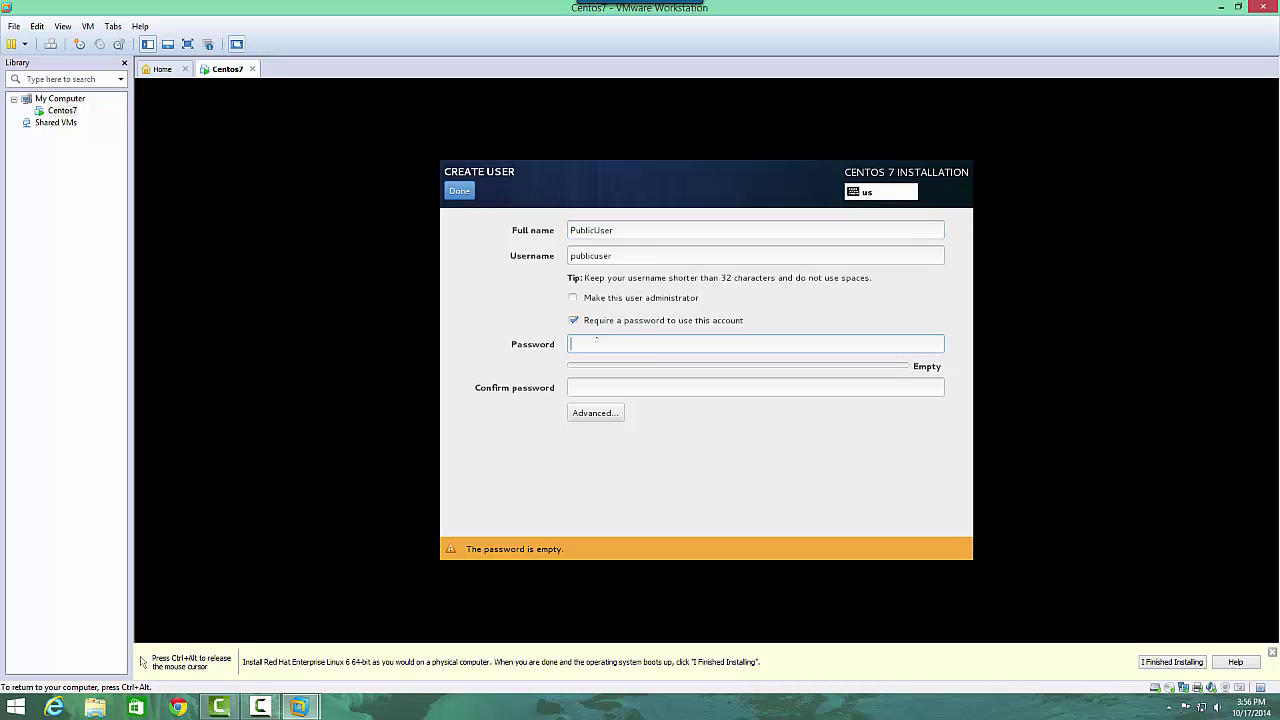
{"action": "type", "text": "p"}
{"action": "key", "text": "BackSpace"}
{"action": "type", "text": "passw"}
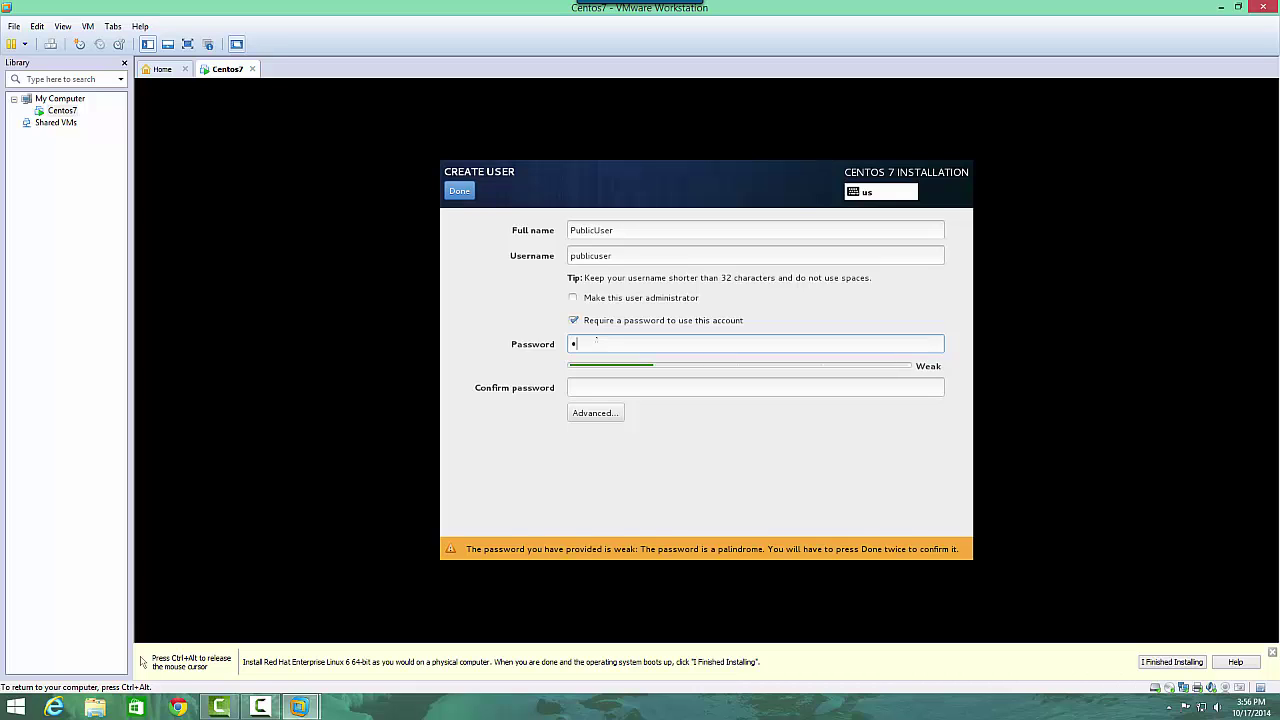
{"action": "type", "text": "o"}
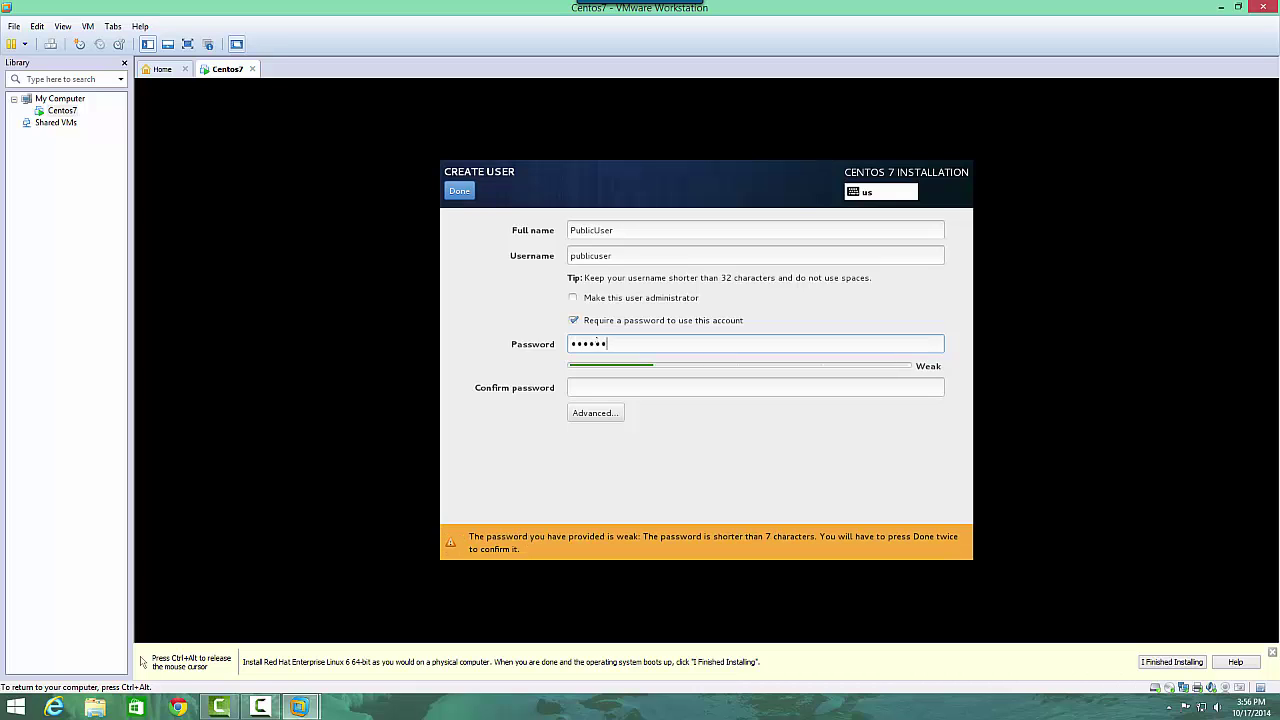
{"action": "type", "text": "rd123456"}
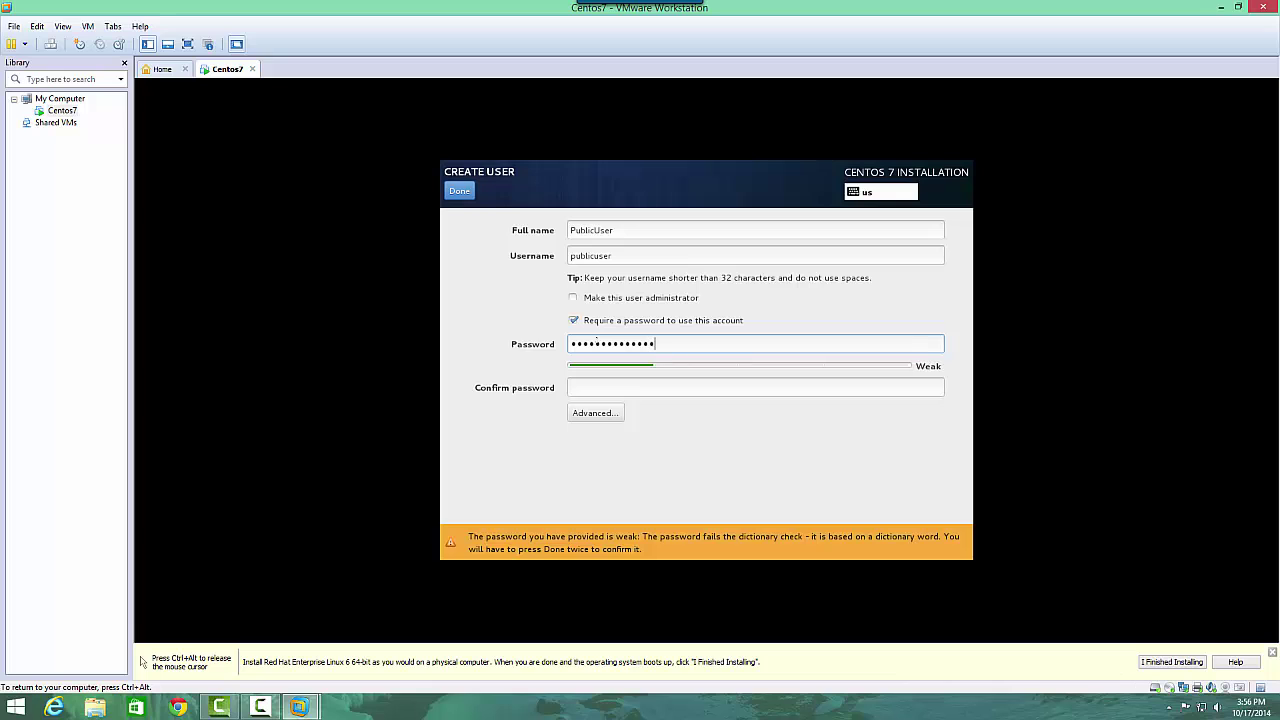
{"action": "key", "text": "Tab"}
{"action": "type", "text": "password1"}
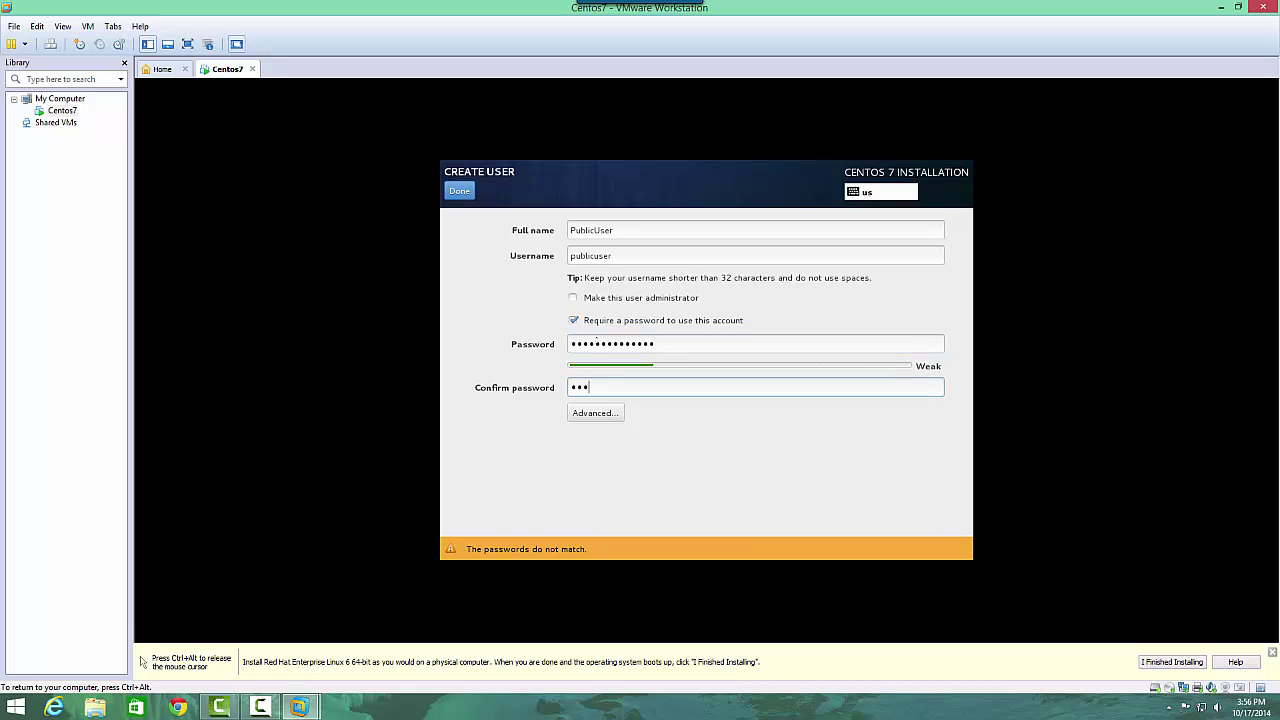
{"action": "type", "text": "23456"}
Adjust the password fields and accept the weak password to save user publicuser.
{"action": "left_click", "coordinate": [674, 341]}
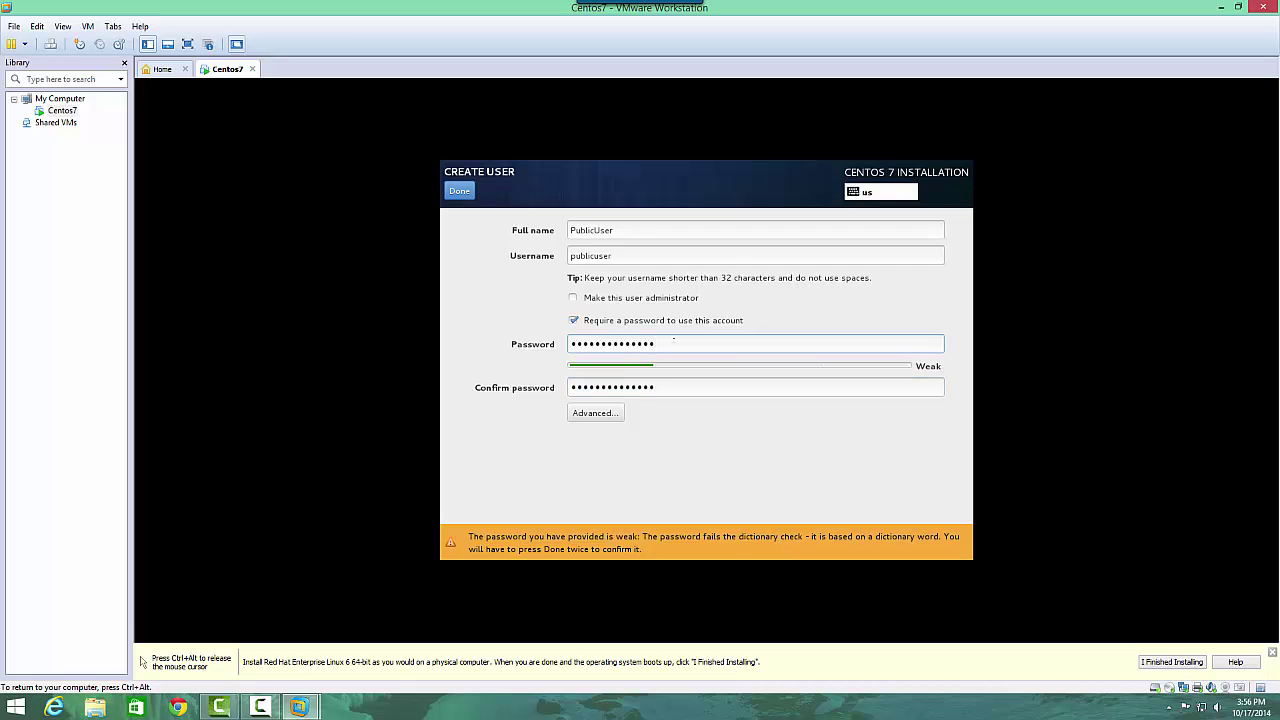
{"action": "type", "text": "•"}
{"action": "left_click", "coordinate": [684, 387]}
{"action": "type", "text": "•"}
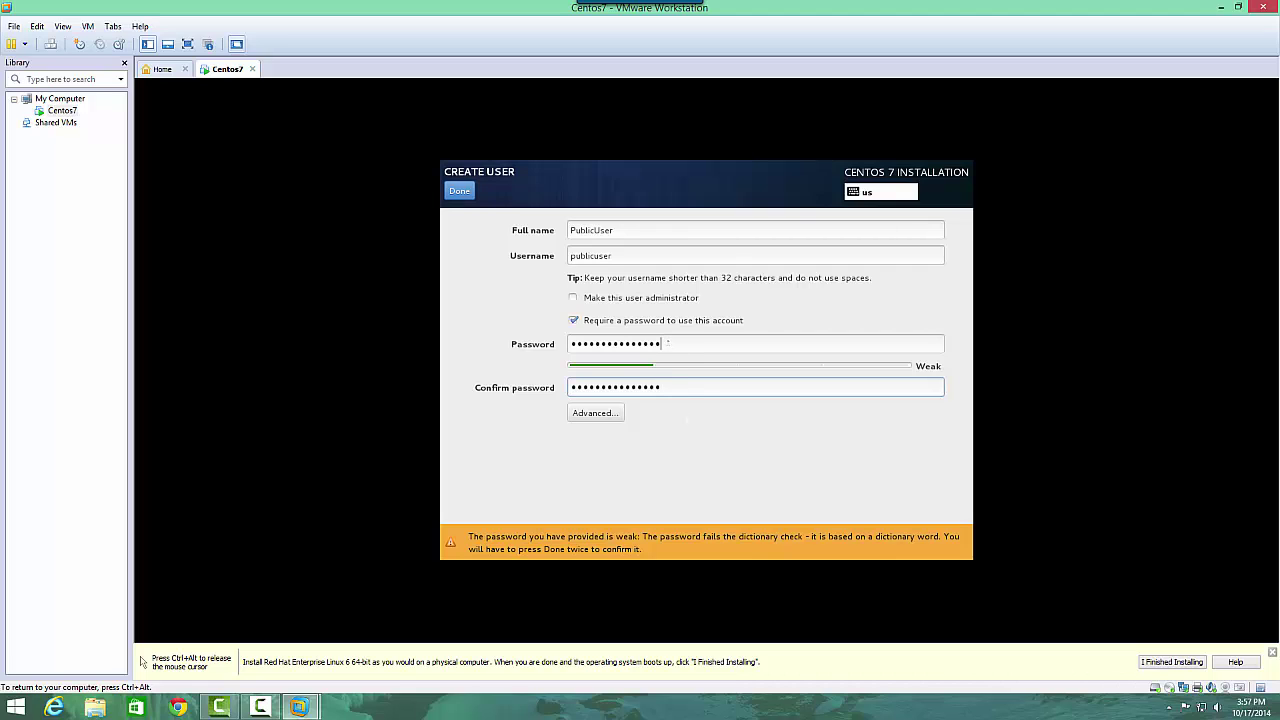
{"action": "left_click", "coordinate": [667, 343]}
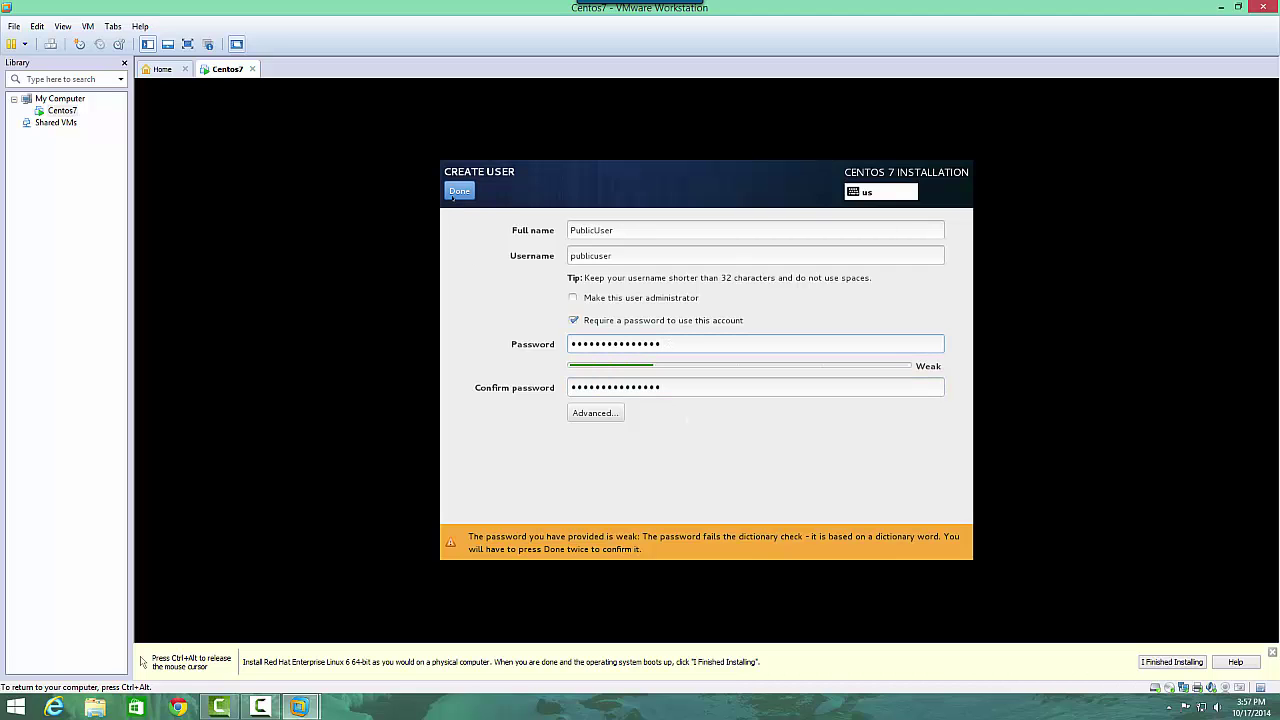
{"action": "left_click", "coordinate": [458, 191]}
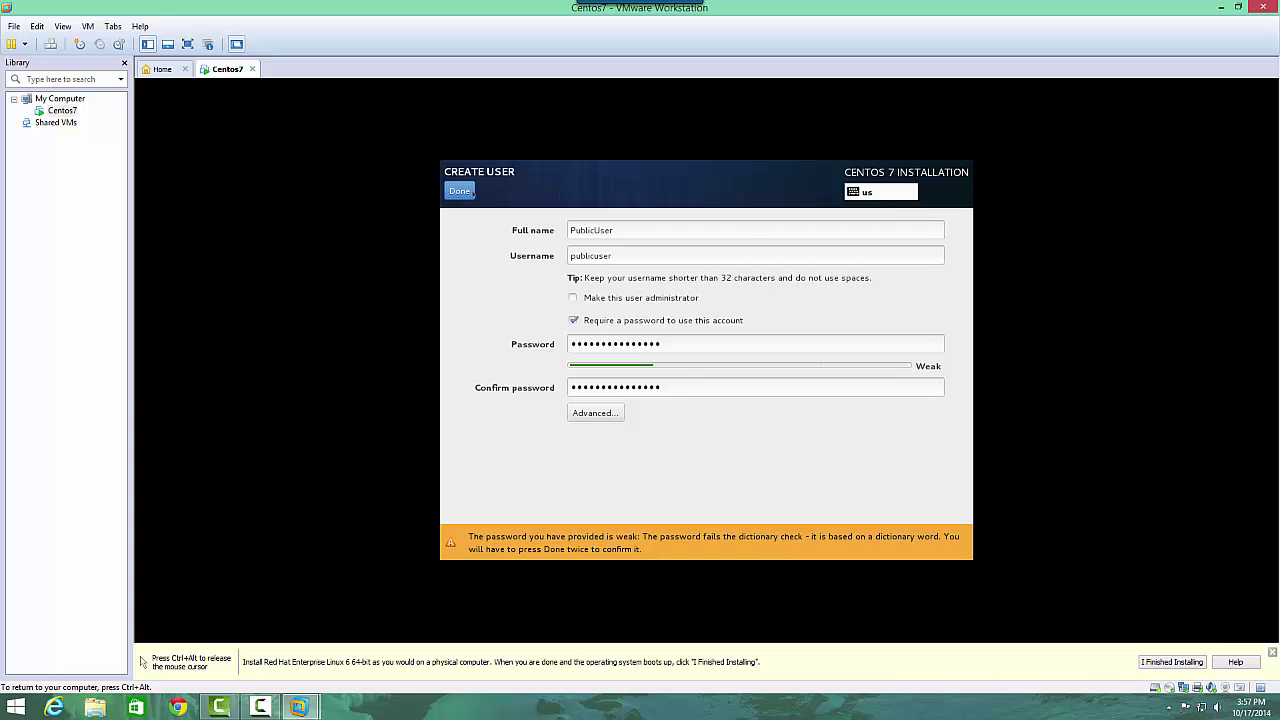
{"action": "left_click", "coordinate": [459, 191]}
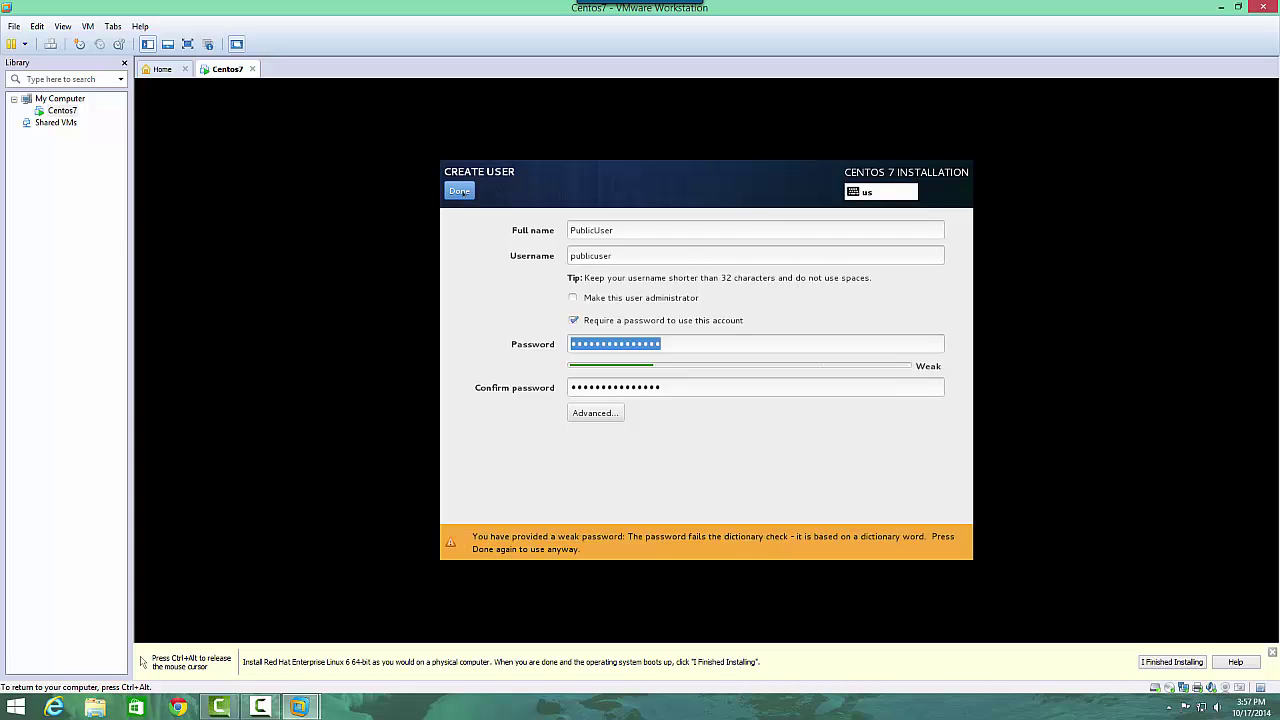
{"action": "left_click", "coordinate": [459, 191]}
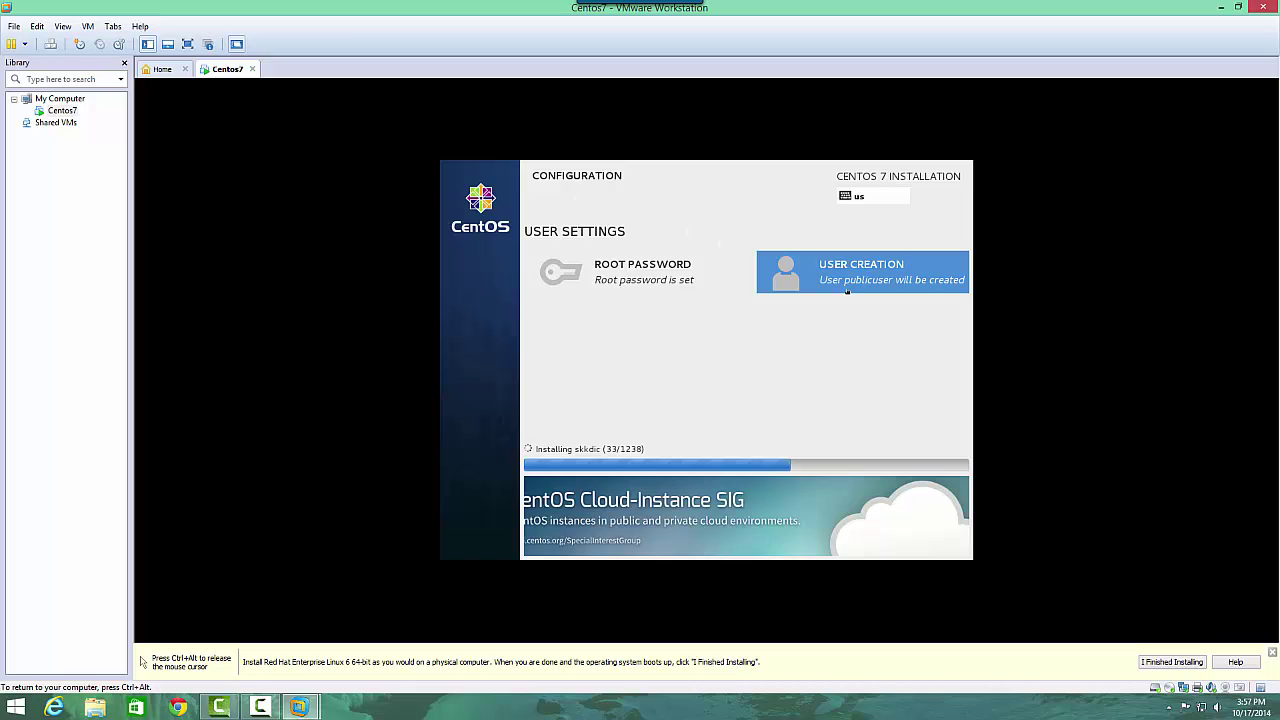
Release input from the VM and reboot it into the newly installed CentOS.
{"action": "key", "text": "ctrl+alt"}
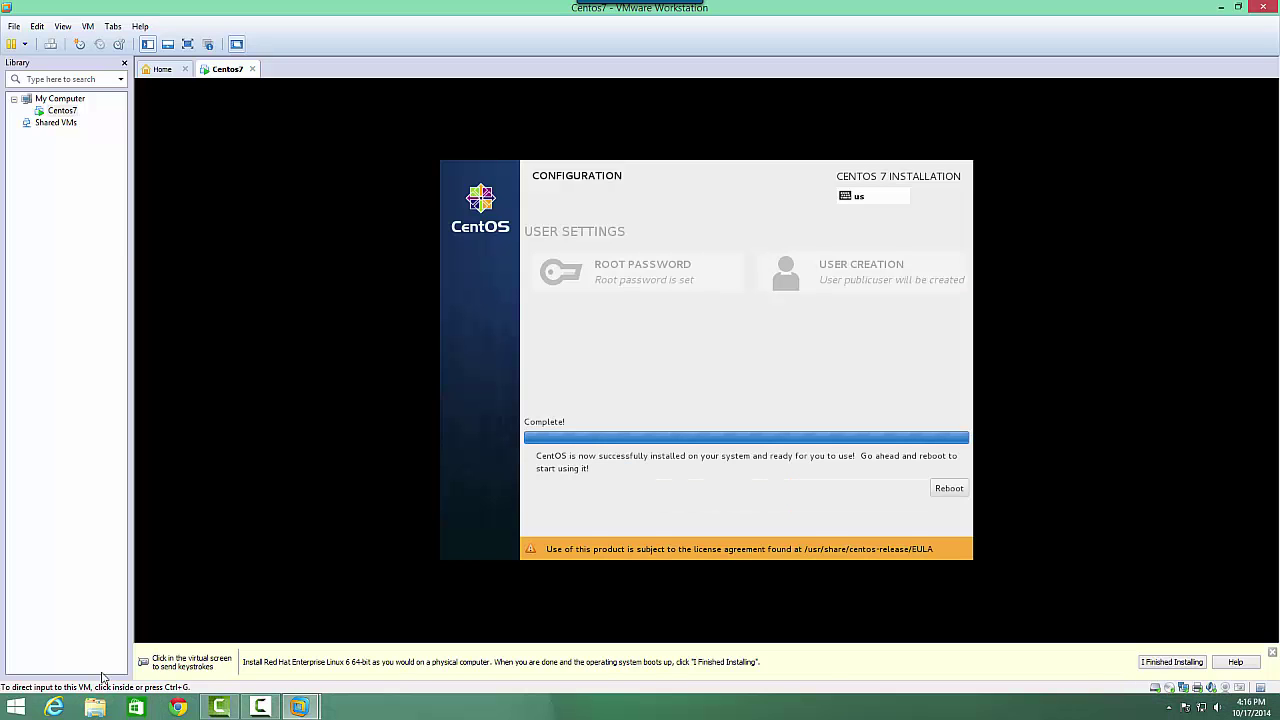
{"action": "left_click", "coordinate": [990, 503]}
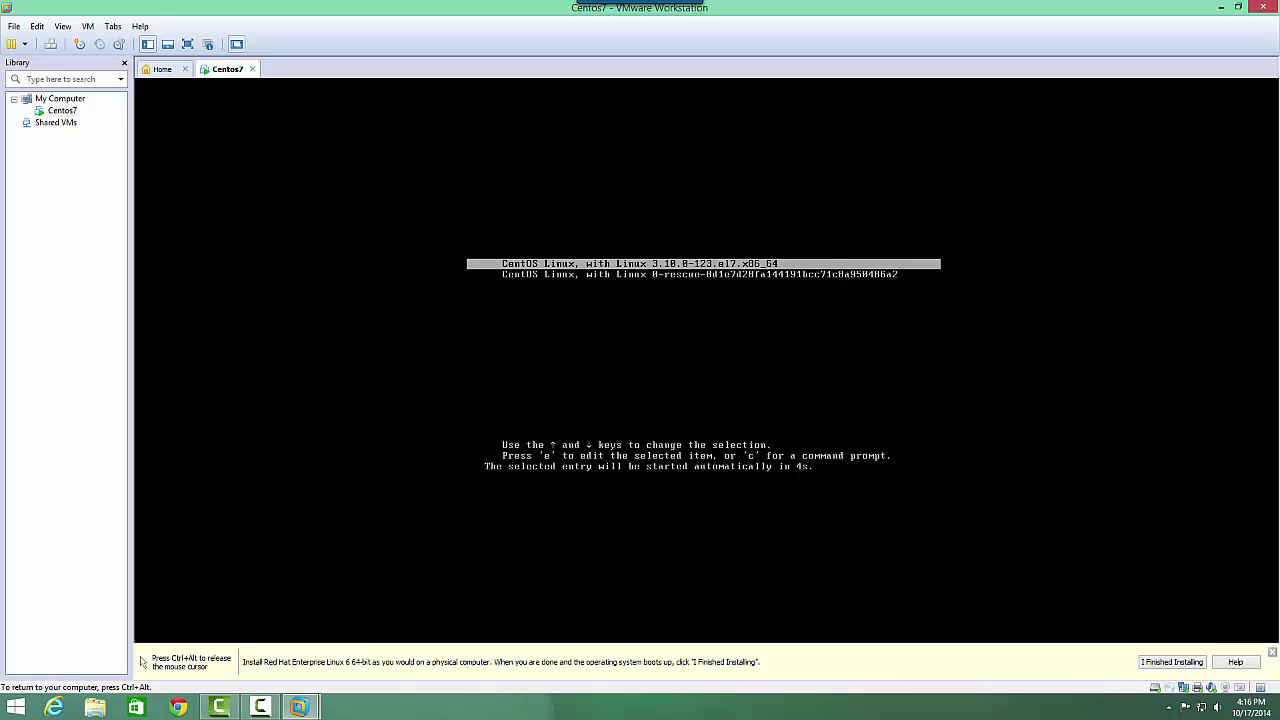
Boot the default CentOS GRUB entry, then show the VM full screen with input captured.
{"action": "key", "text": "Return"}
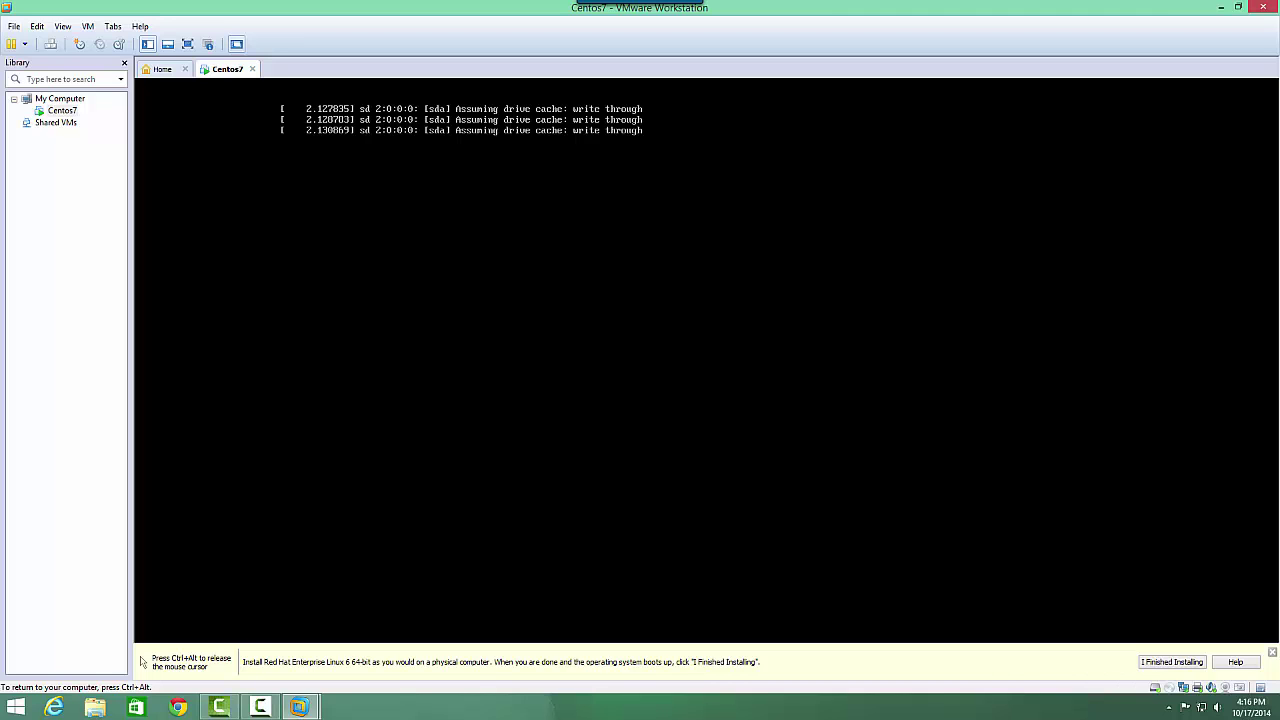
{"action": "left_click", "coordinate": [187, 44]}
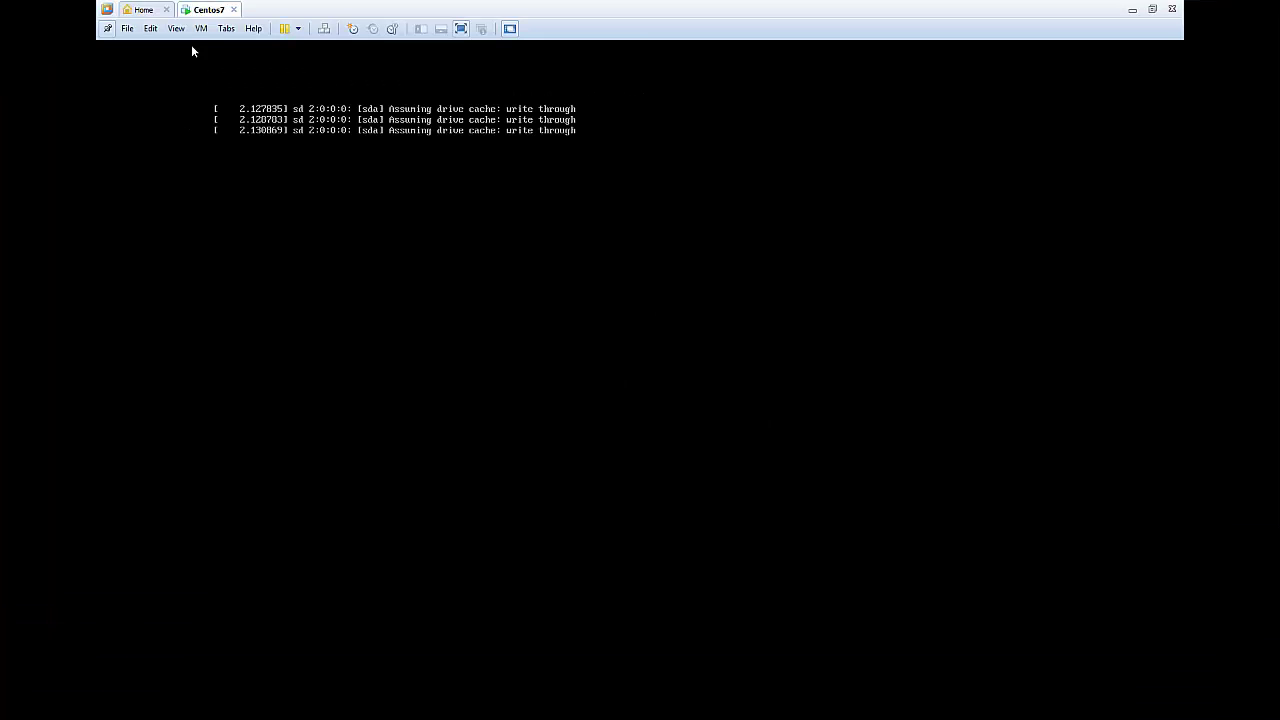
{"action": "left_click", "coordinate": [641, 46]}
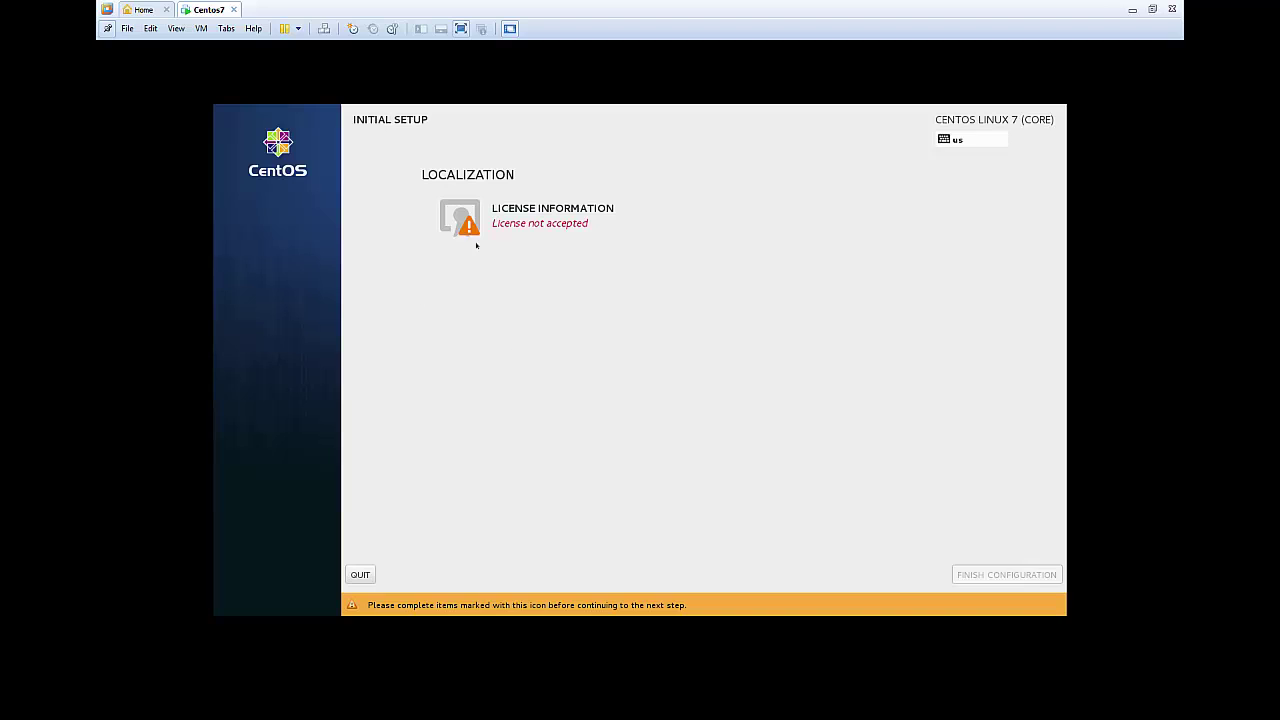
Tick 'I accept the license agreement' under License Information, then Finish Configuration.
{"action": "left_click", "coordinate": [496, 217]}
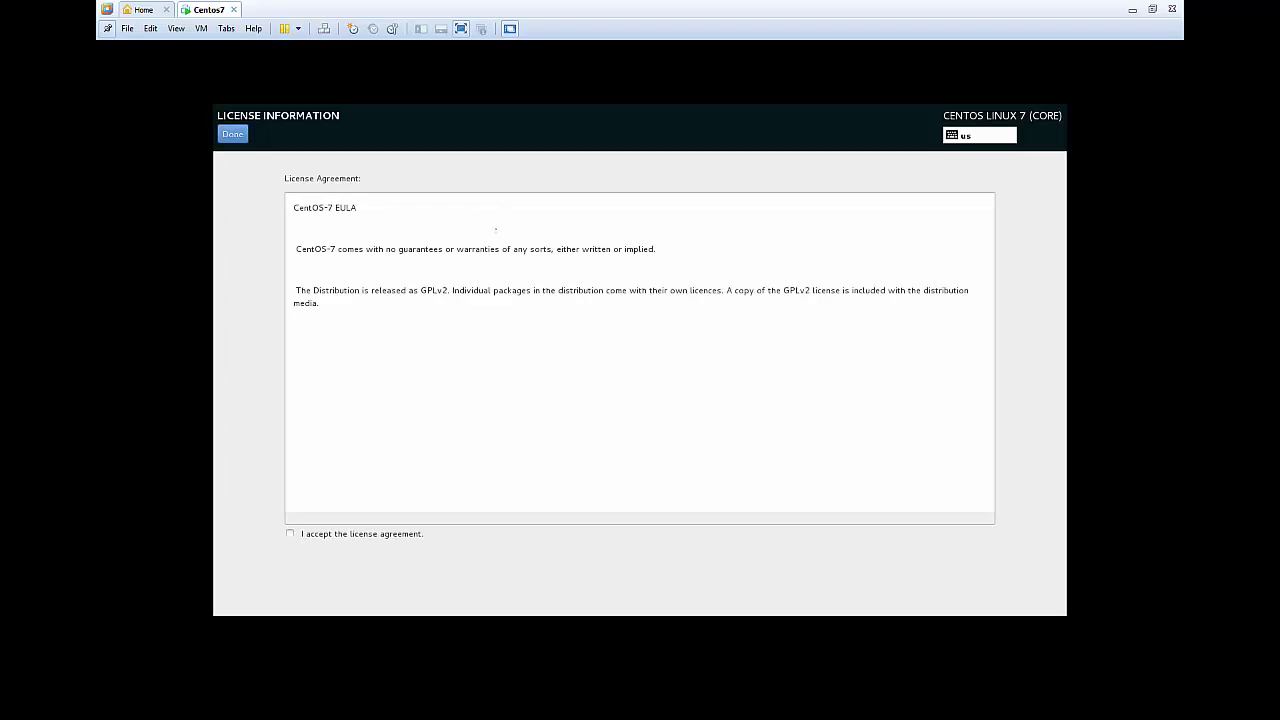
{"action": "left_click", "coordinate": [330, 533]}
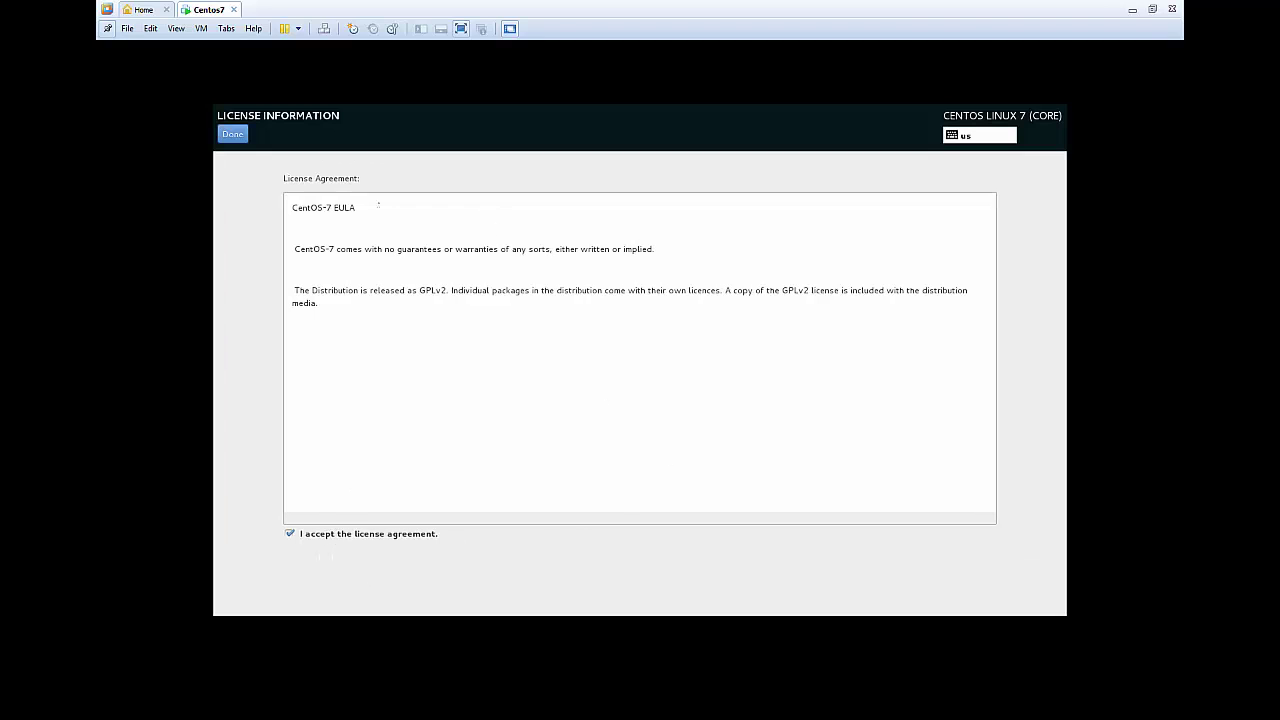
{"action": "left_click", "coordinate": [236, 133]}
{"action": "left_click", "coordinate": [982, 600]}
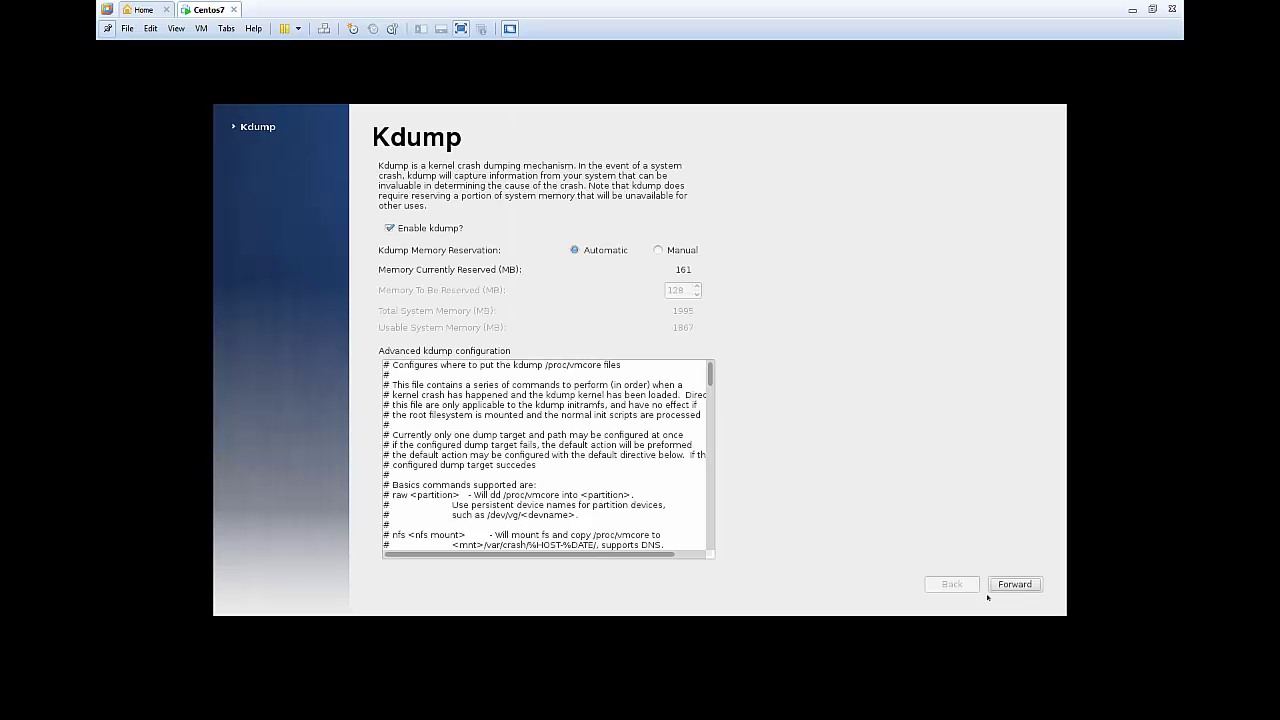
Move forward from the Kdump page, leaving kdump enabled.
{"action": "left_click", "coordinate": [1012, 585]}
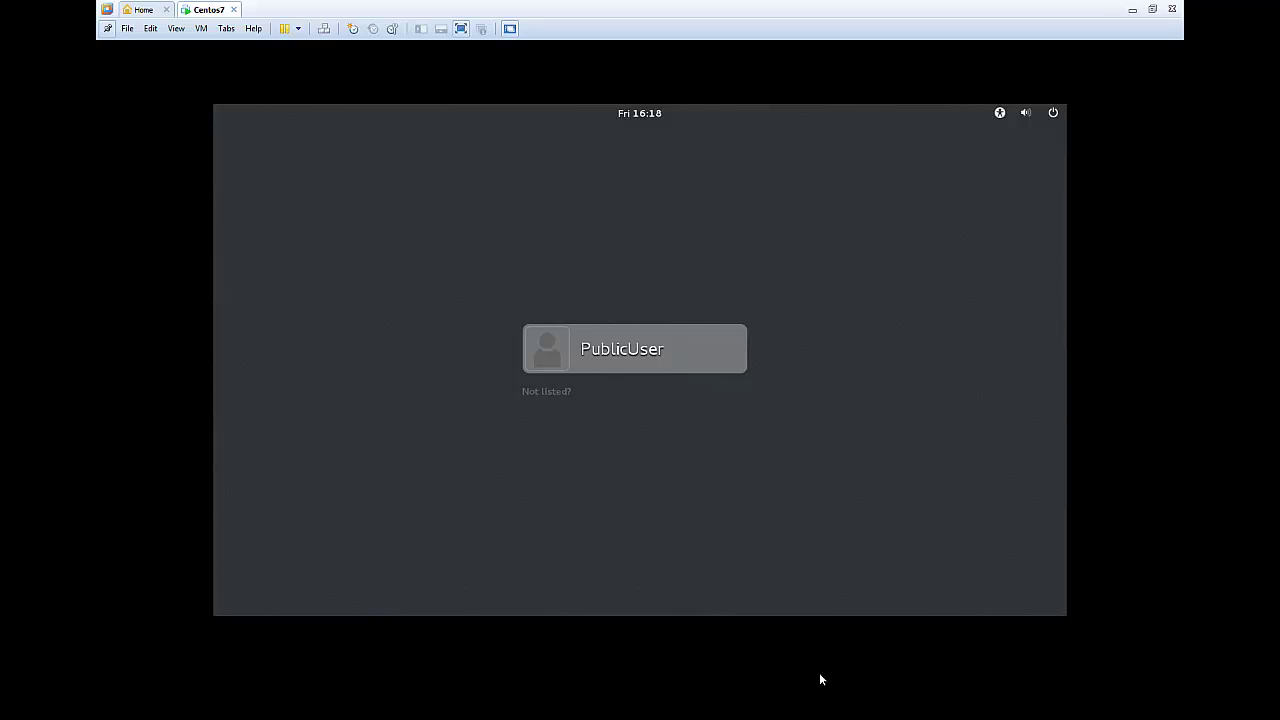
Select PublicUser at the GNOME login and sign in with the account password.
{"action": "left_click", "coordinate": [598, 350]}
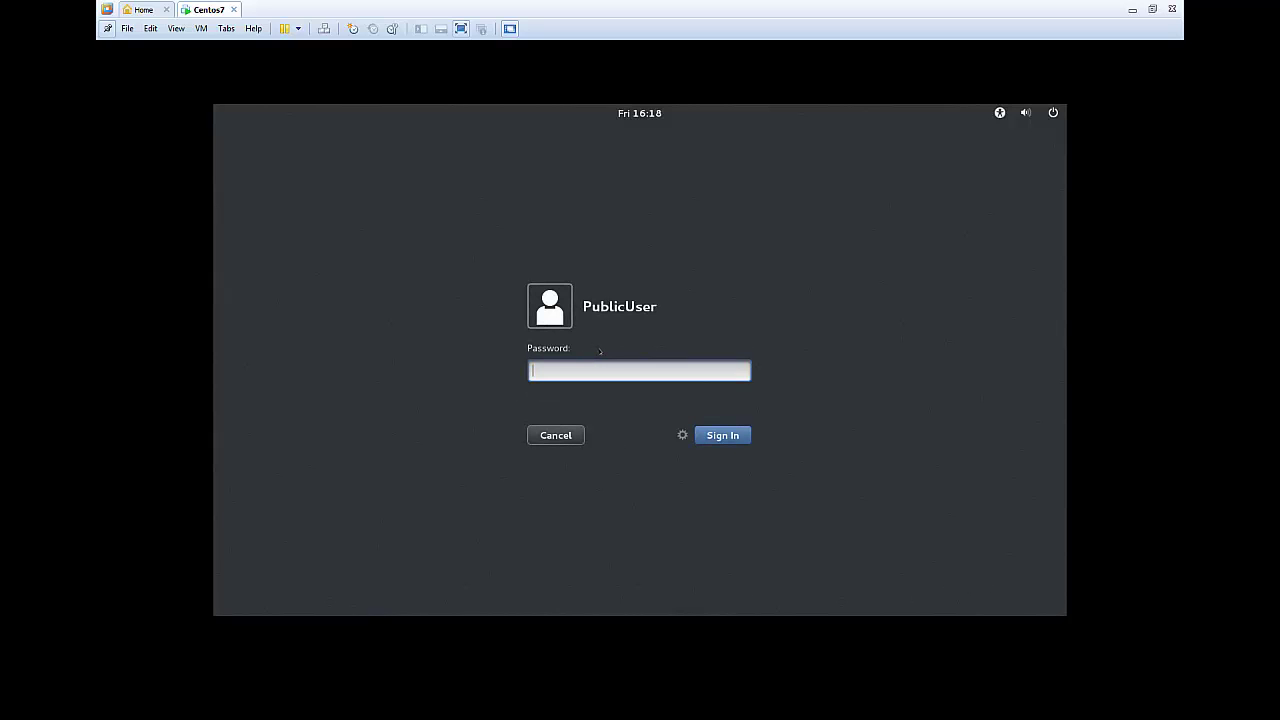
{"action": "type", "text": "password123456789"}
{"action": "key", "text": "Return"}
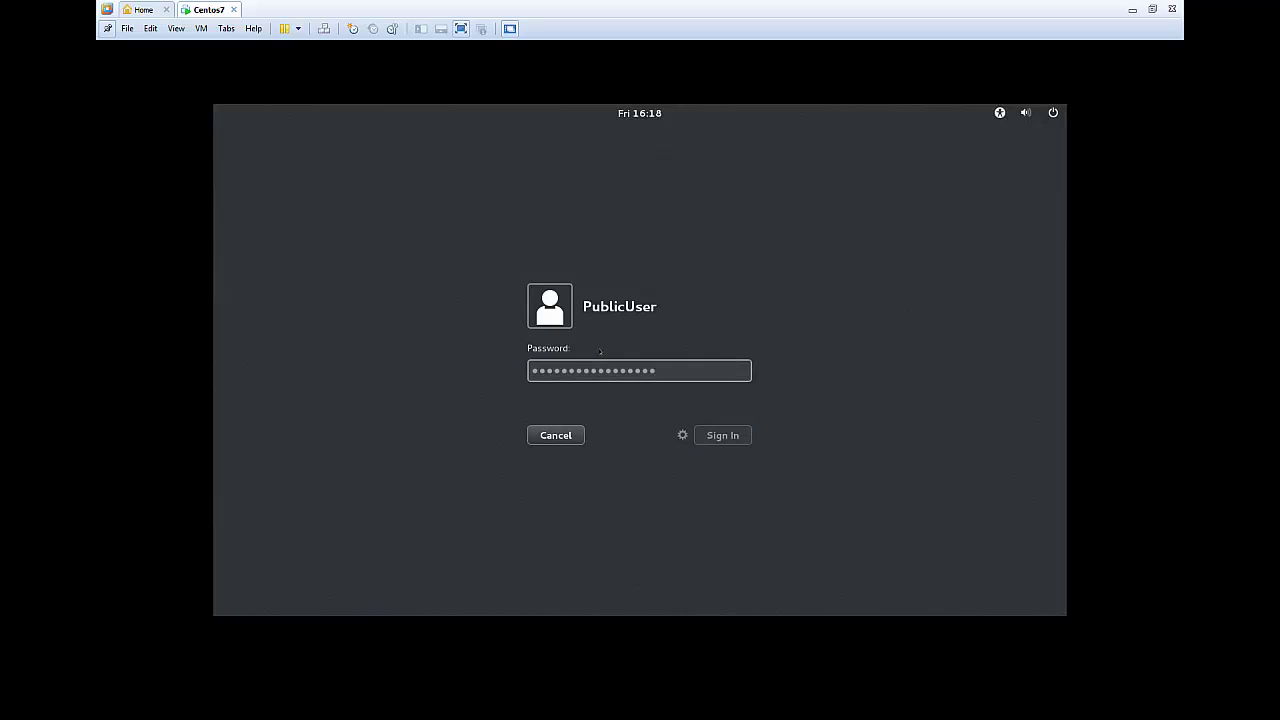
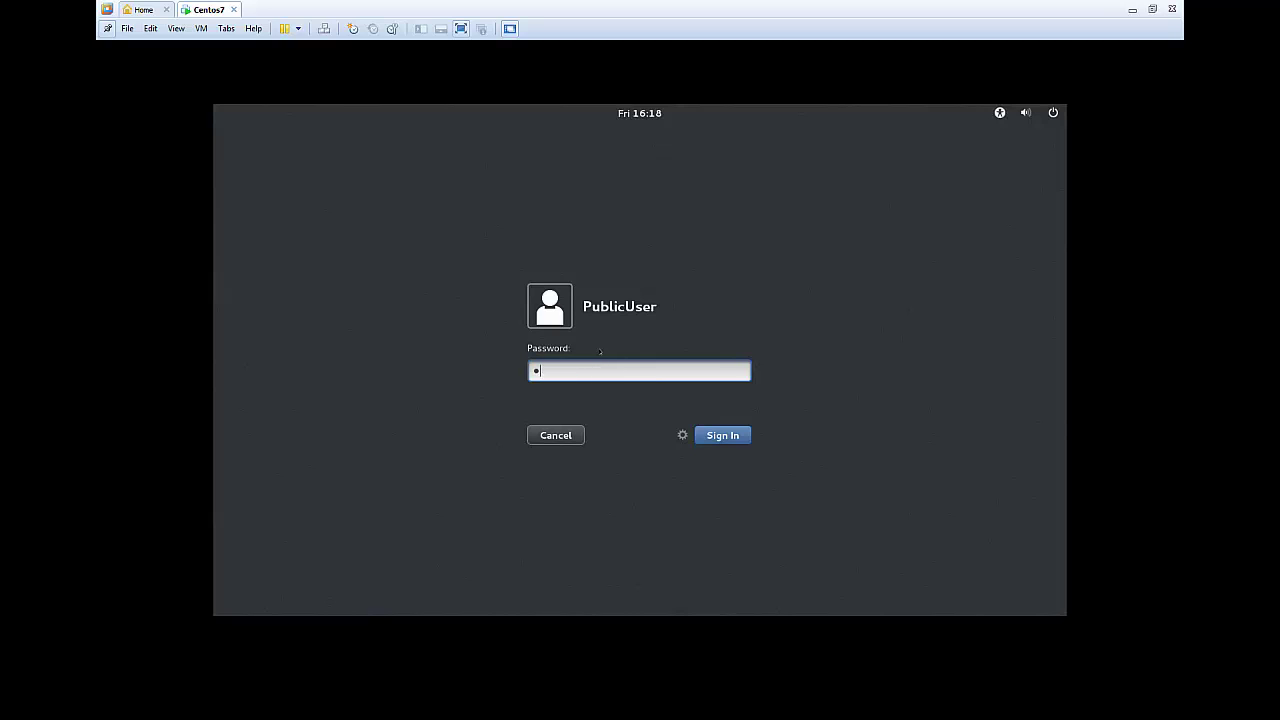
Submit the account password for PublicUser, then reselect PublicUser and retype it after the failure.
{"action": "type", "text": "1234567123456711"}
{"action": "key", "text": "Return"}
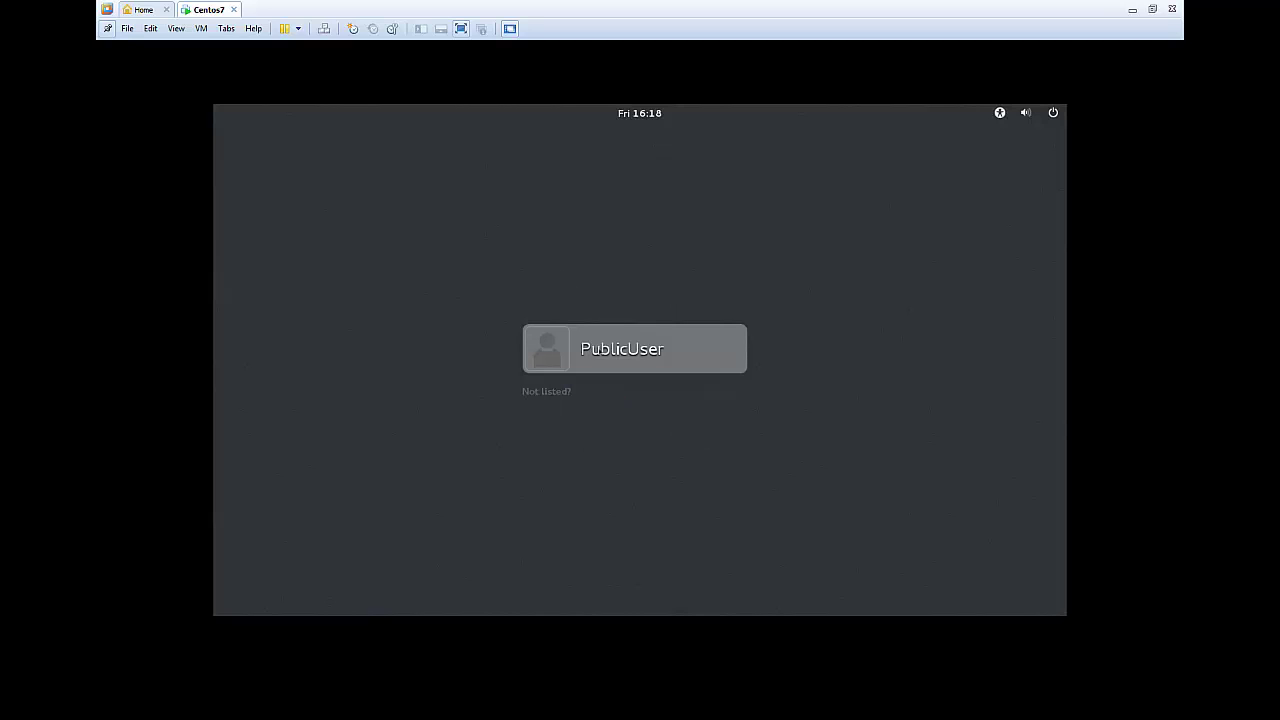
{"action": "left_click", "coordinate": [600, 352]}
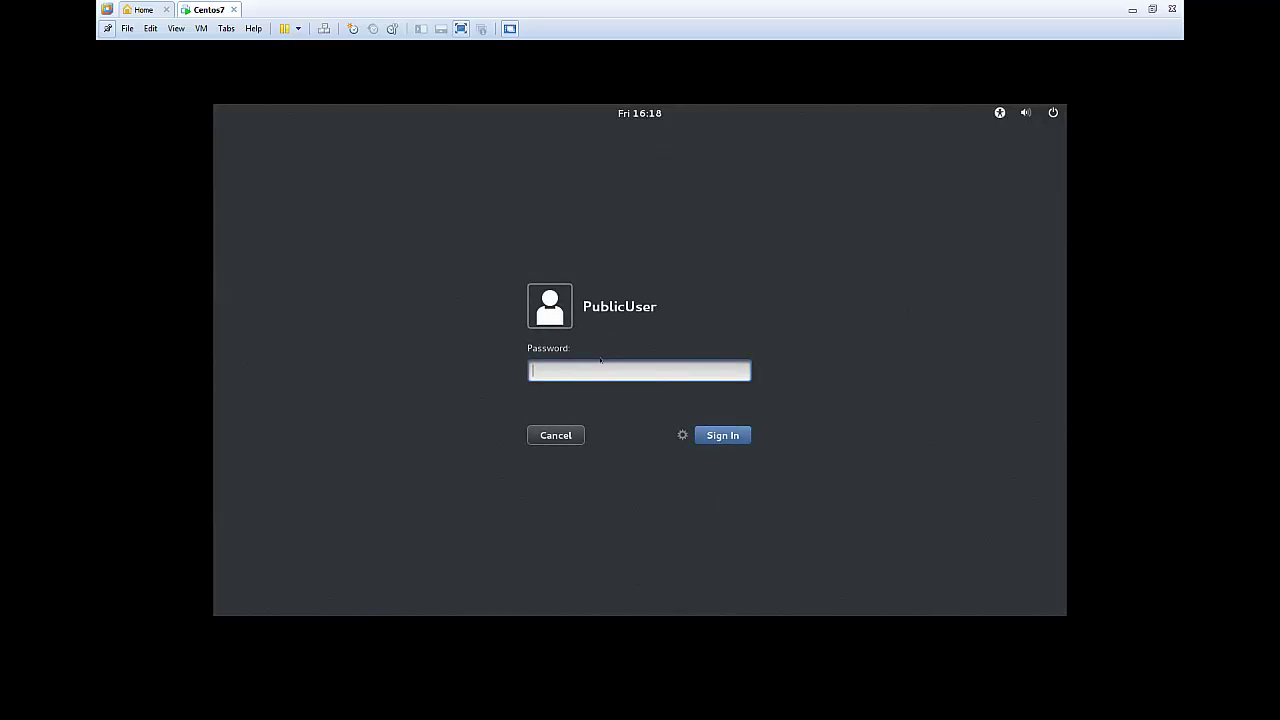
{"action": "type", "text": "••••••"}
{"action": "key", "text": "BackSpace"}
{"action": "key", "text": "ctrl+a"}
{"action": "key", "text": "BackSpace"}
{"action": "type", "text": "•••••••••••••••••"}
{"action": "key", "text": "Return"}
Retype the account password and resubmit, ending back at the user list.
{"action": "type", "text": "••••••"}
{"action": "key", "text": "BackSpace"}
{"action": "key", "text": "BackSpace"}
{"action": "key", "text": "BackSpace"}
{"action": "key", "text": "BackSpace"}
{"action": "key", "text": "BackSpace"}
{"action": "key", "text": "BackSpace"}
{"action": "type", "text": "•••••••••••••••"}
{"action": "key", "text": "Return"}
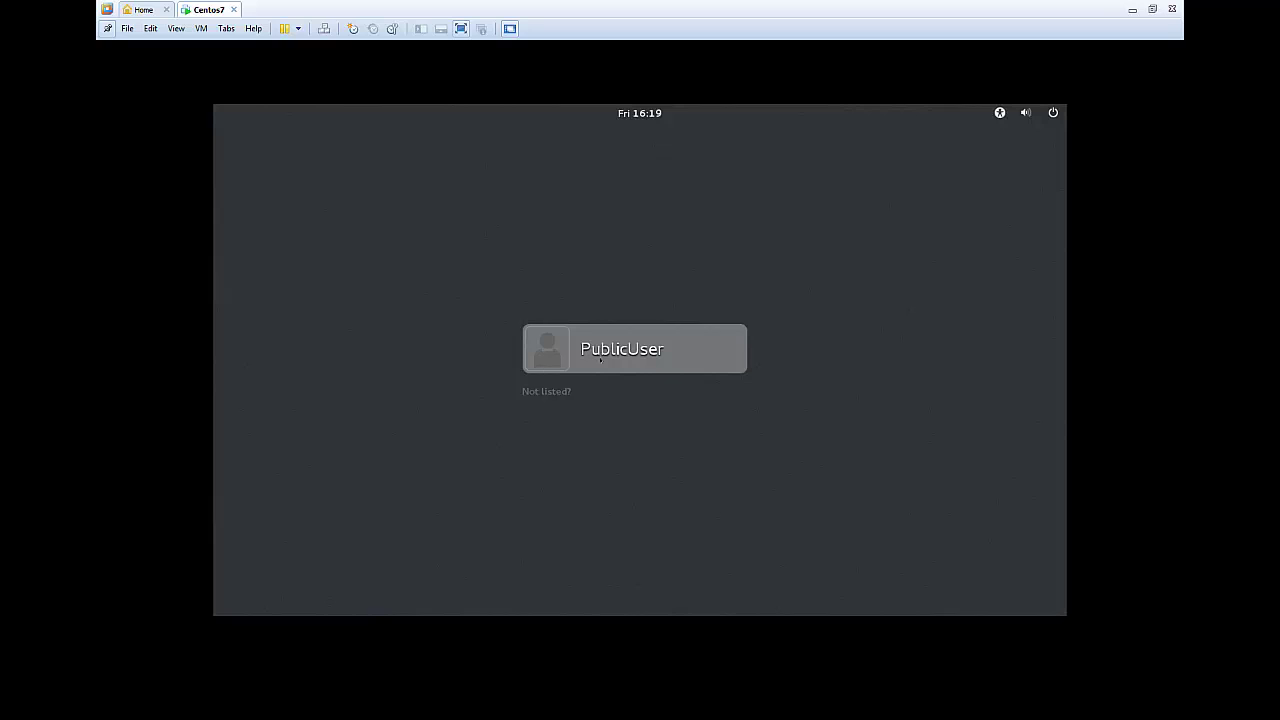
Sign in as PublicUser with the account password to reach the CentOS desktop.
{"action": "left_click", "coordinate": [600, 360]}
{"action": "type", "text": "••"}
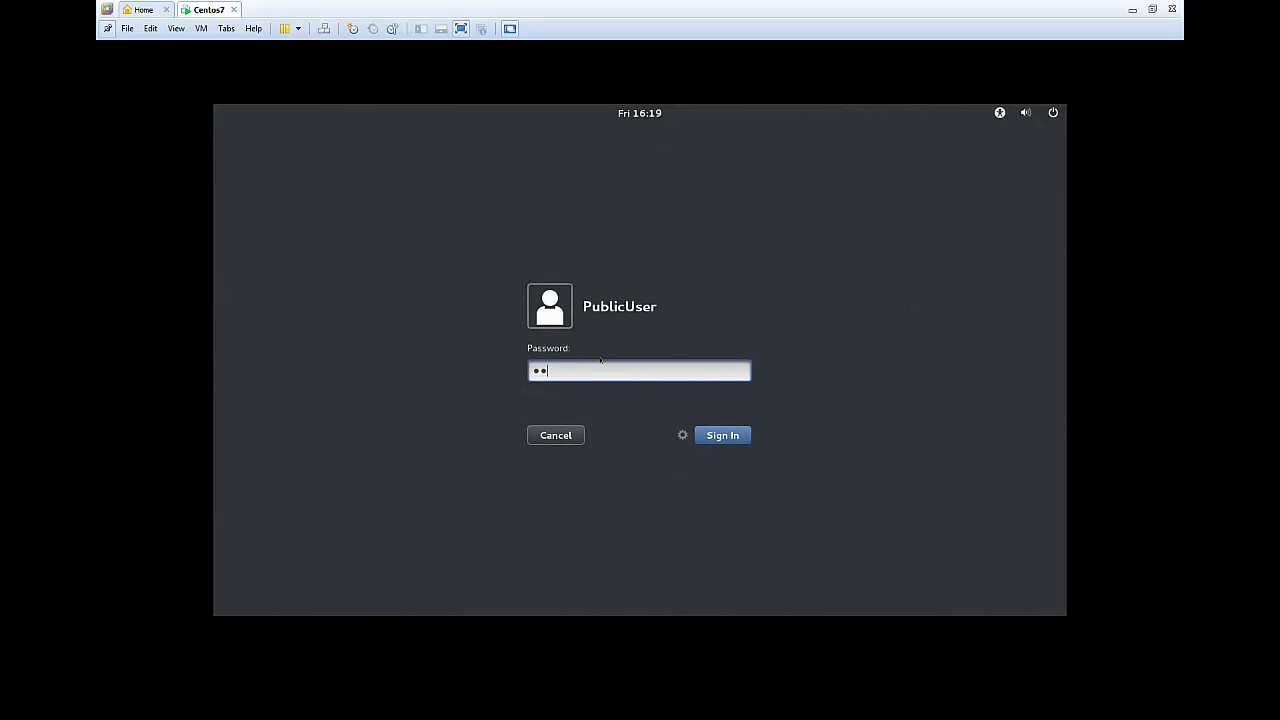
{"action": "type", "text": "•••••••••••••"}
{"action": "key", "text": "Return"}
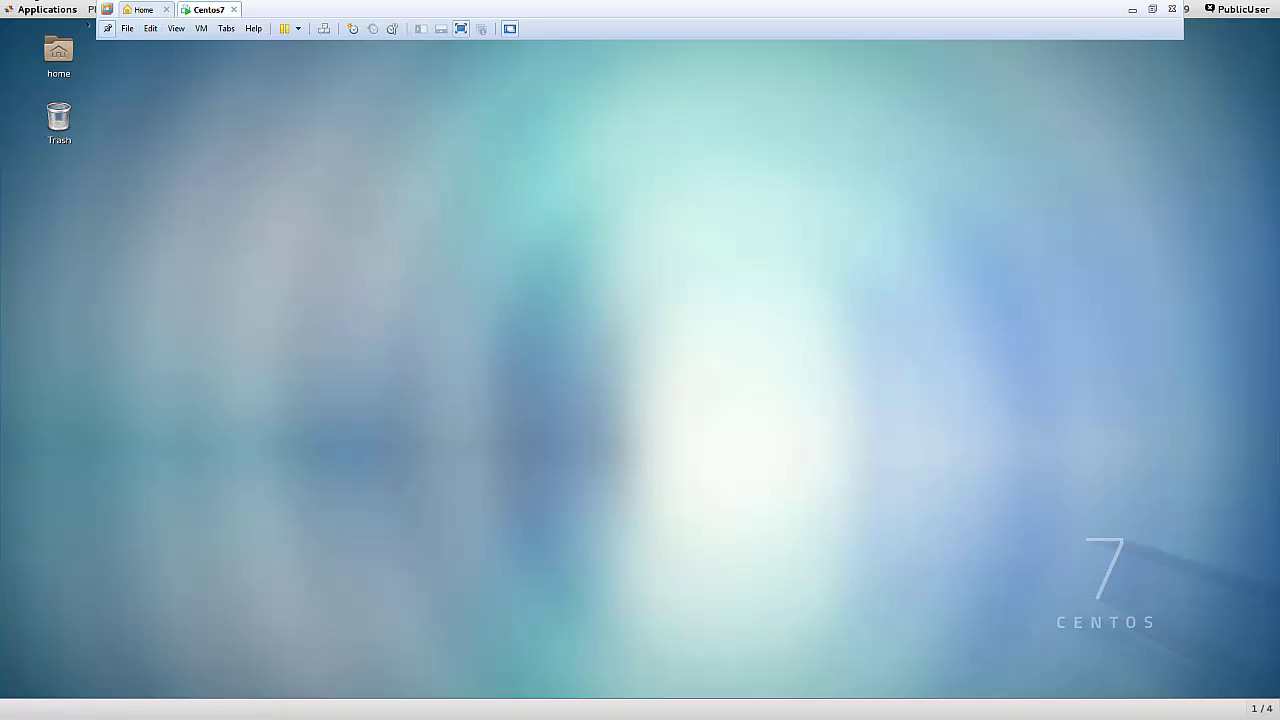
Pin the VMware toolbar and choose Log Out from the PublicUser top-bar menu.
{"action": "left_click", "coordinate": [107, 35]}
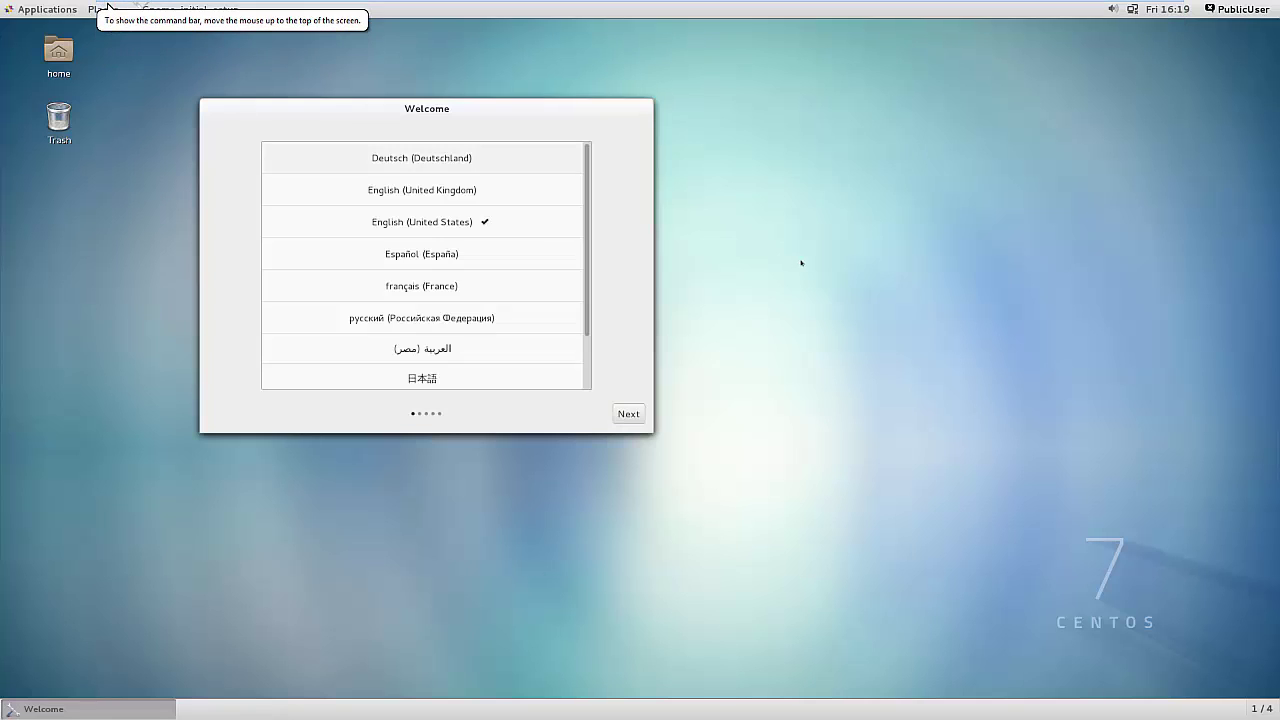
{"action": "left_click", "coordinate": [1231, 10]}
{"action": "left_click", "coordinate": [1231, 10]}
{"action": "left_click", "coordinate": [1230, 9]}
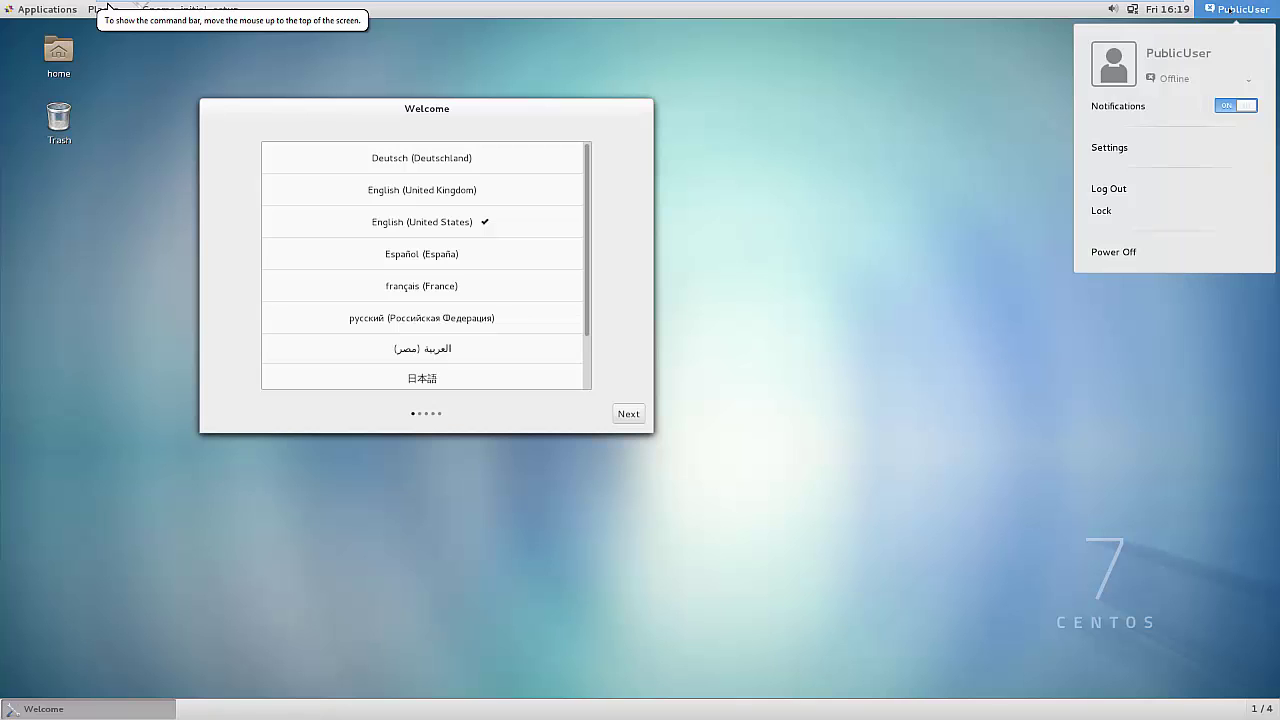
{"action": "left_click", "coordinate": [1075, 190]}
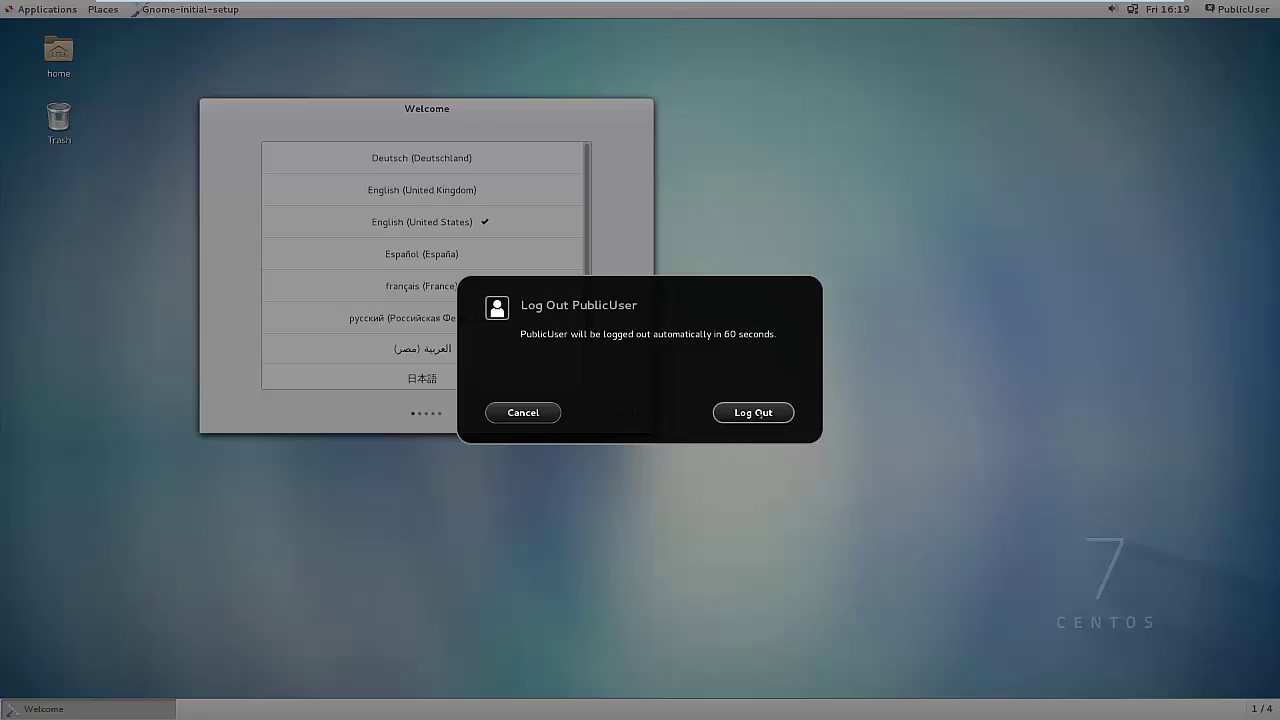
{"action": "mouse_move", "coordinate": [674, 4]}
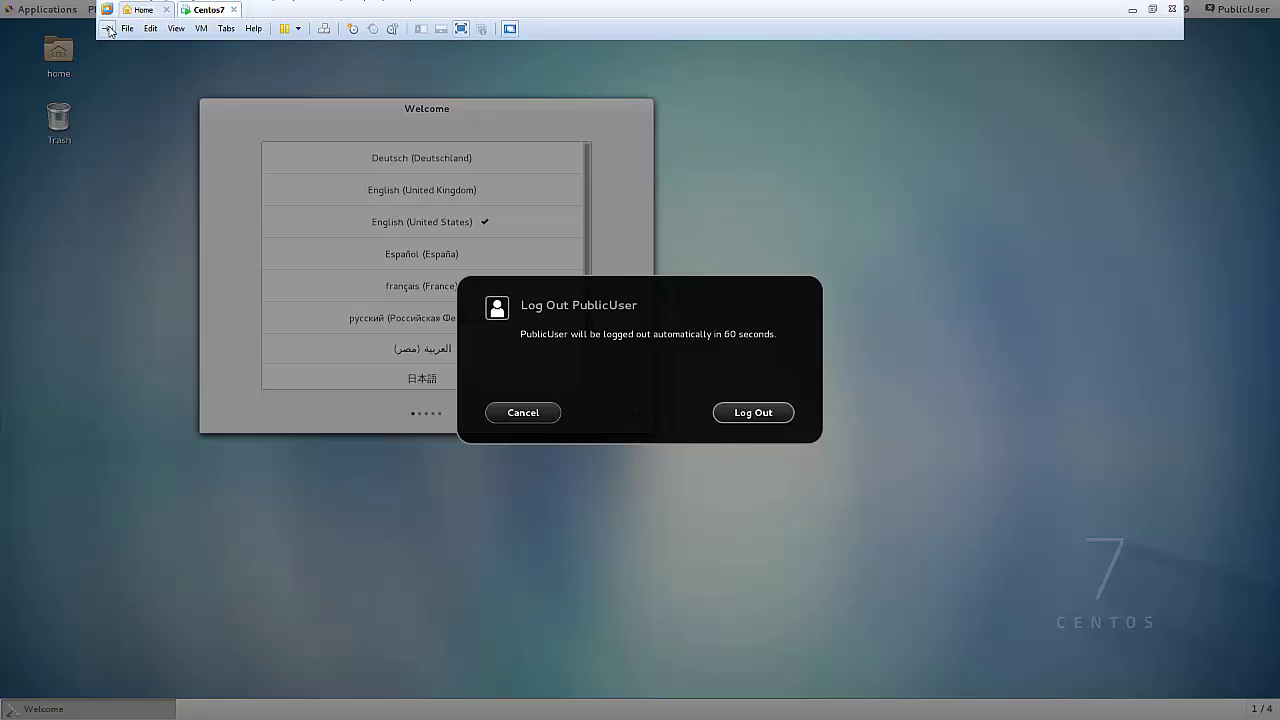
Confirm the log-out, then sign back in as PublicUser, retyping the password after one failure.
{"action": "left_click", "coordinate": [753, 412]}
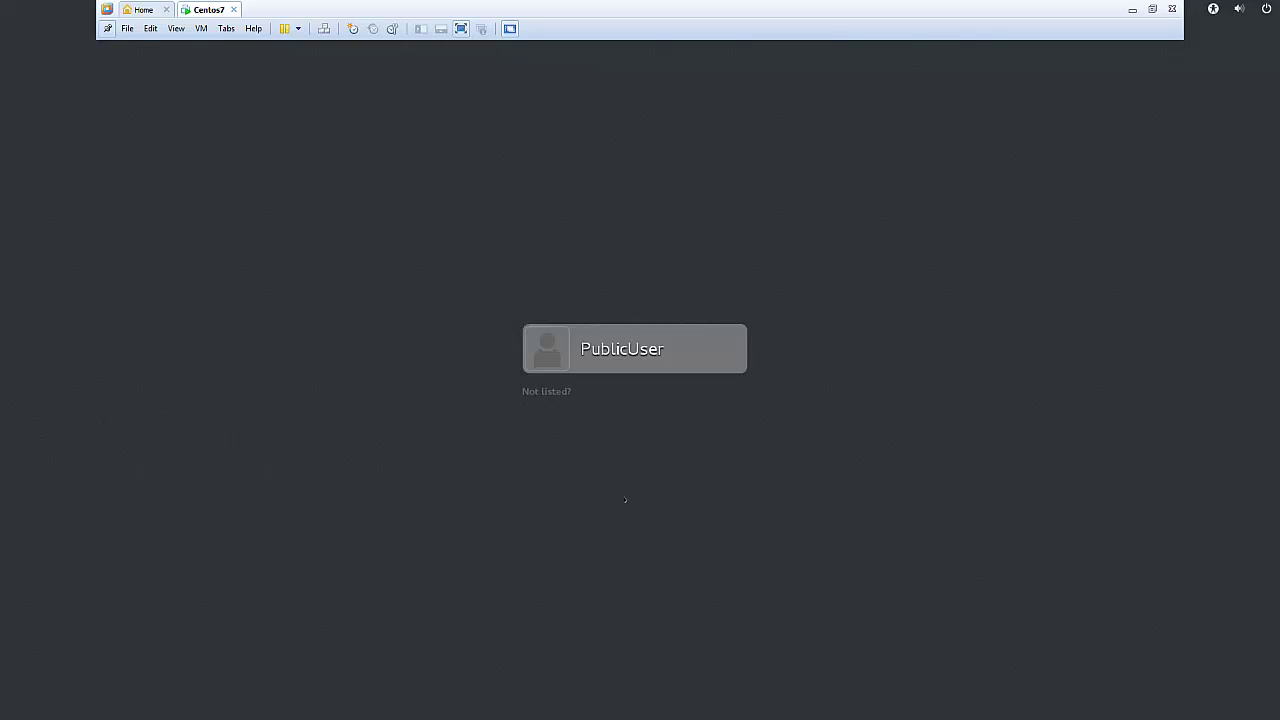
{"action": "left_click", "coordinate": [603, 351]}
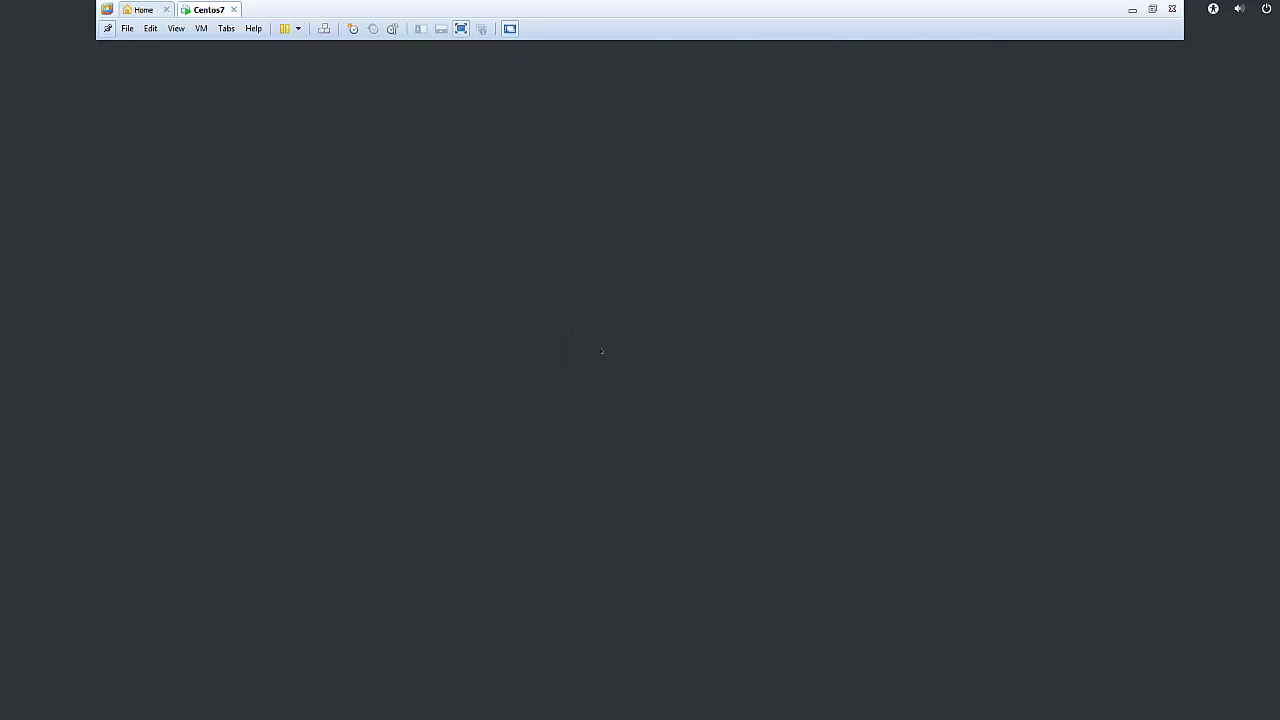
{"action": "type", "text": "••••••••"}
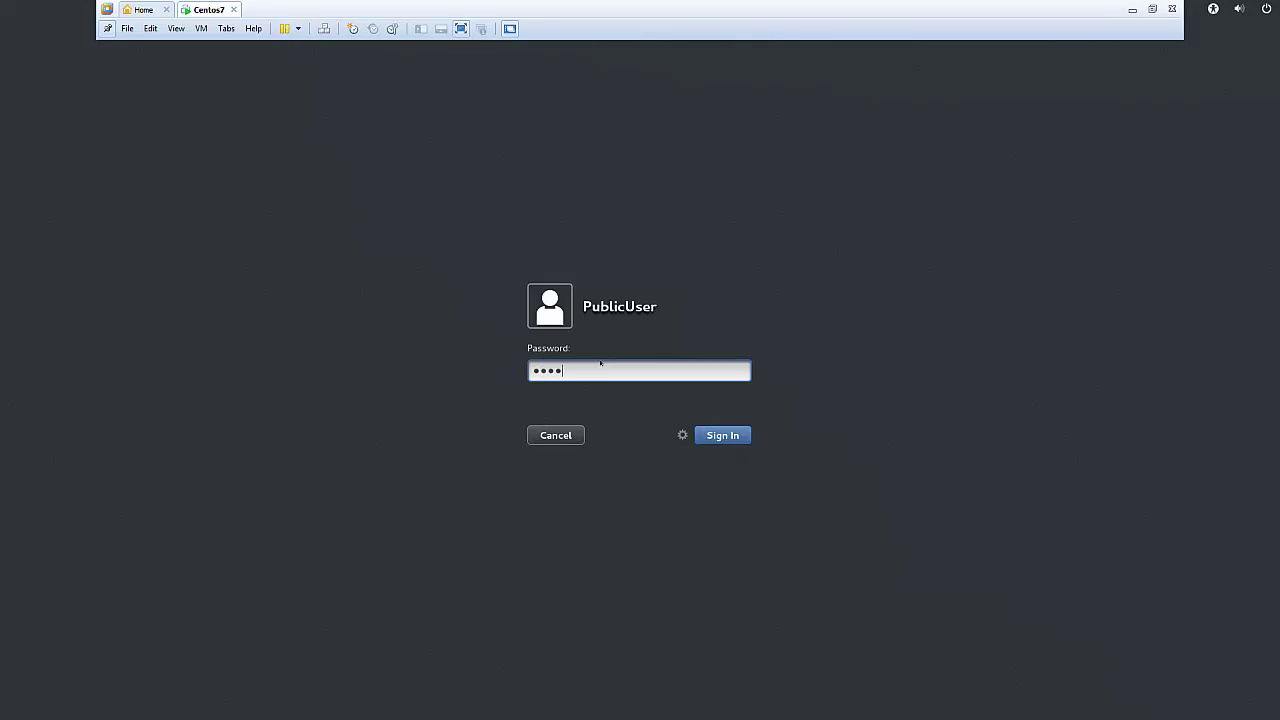
{"action": "type", "text": "•••••••"}
{"action": "key", "text": "Return"}
{"action": "type", "text": "••••••••••••••"}
{"action": "key", "text": "Return"}
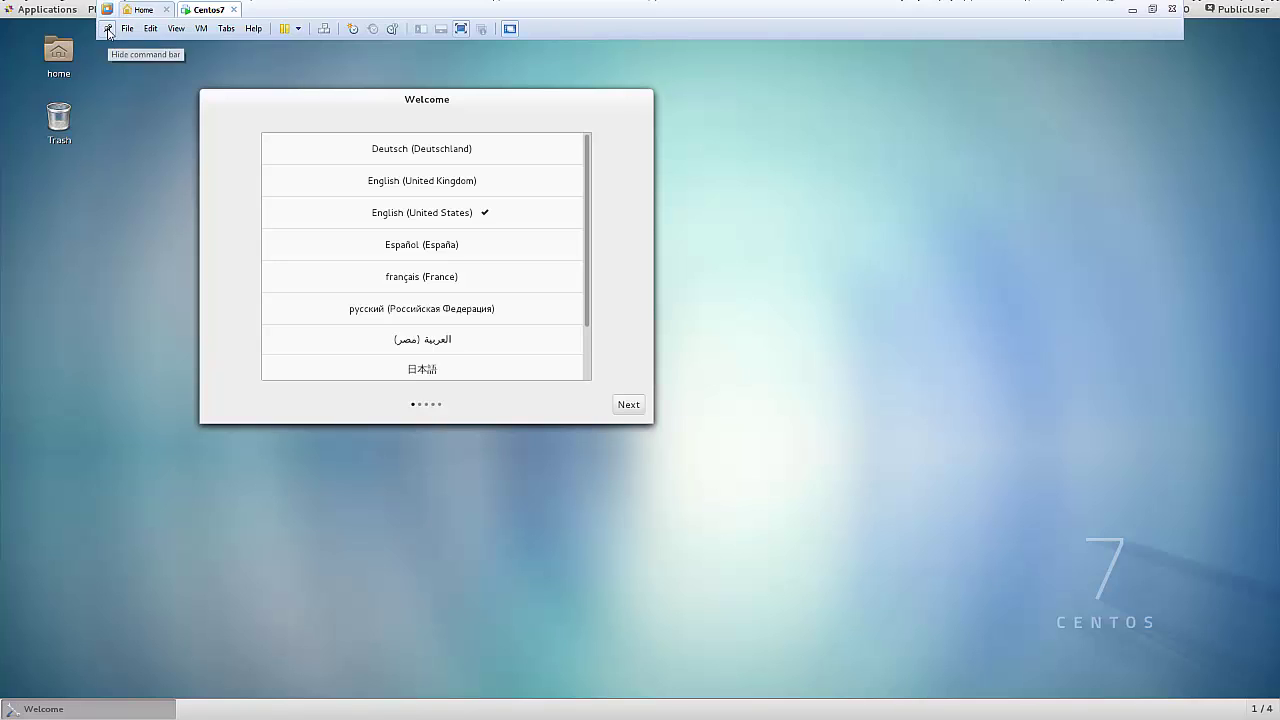
Hide the VMware command bar and accept English (United States) language and English (US) input.
{"action": "left_click", "coordinate": [108, 30]}
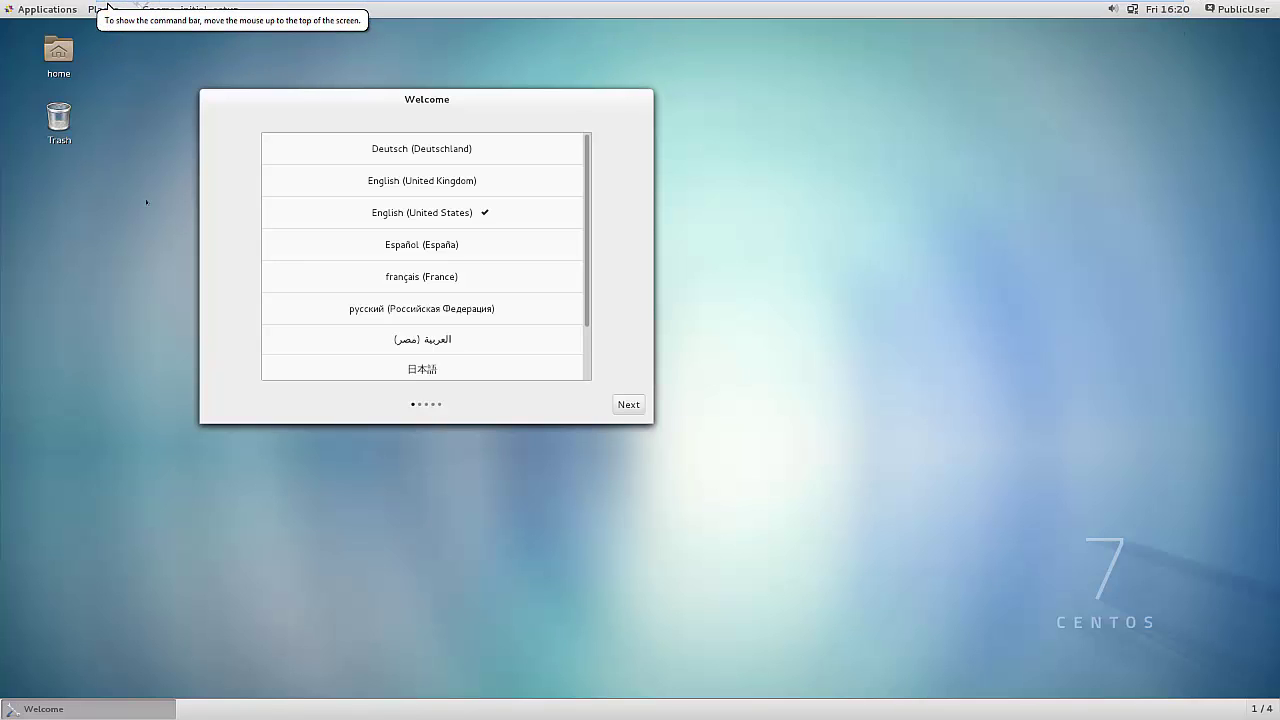
{"action": "mouse_move", "coordinate": [508, 4]}
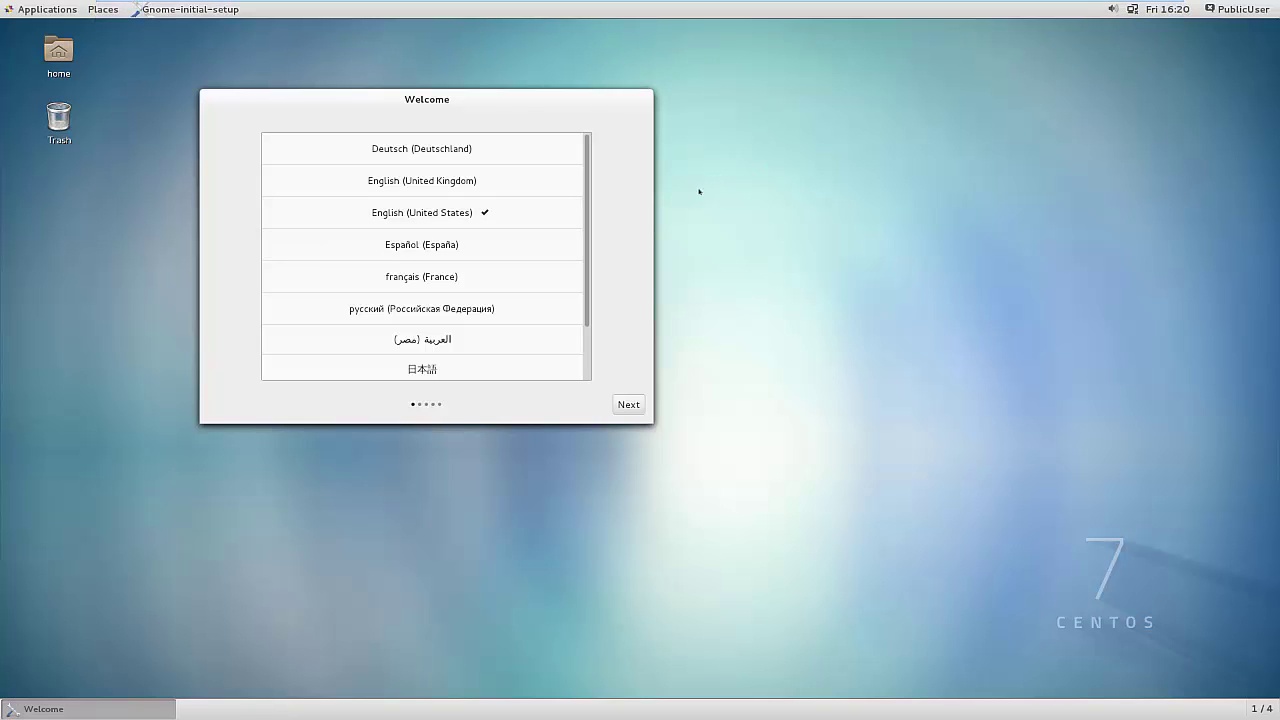
{"action": "left_click", "coordinate": [624, 404]}
{"action": "left_click", "coordinate": [629, 404]}
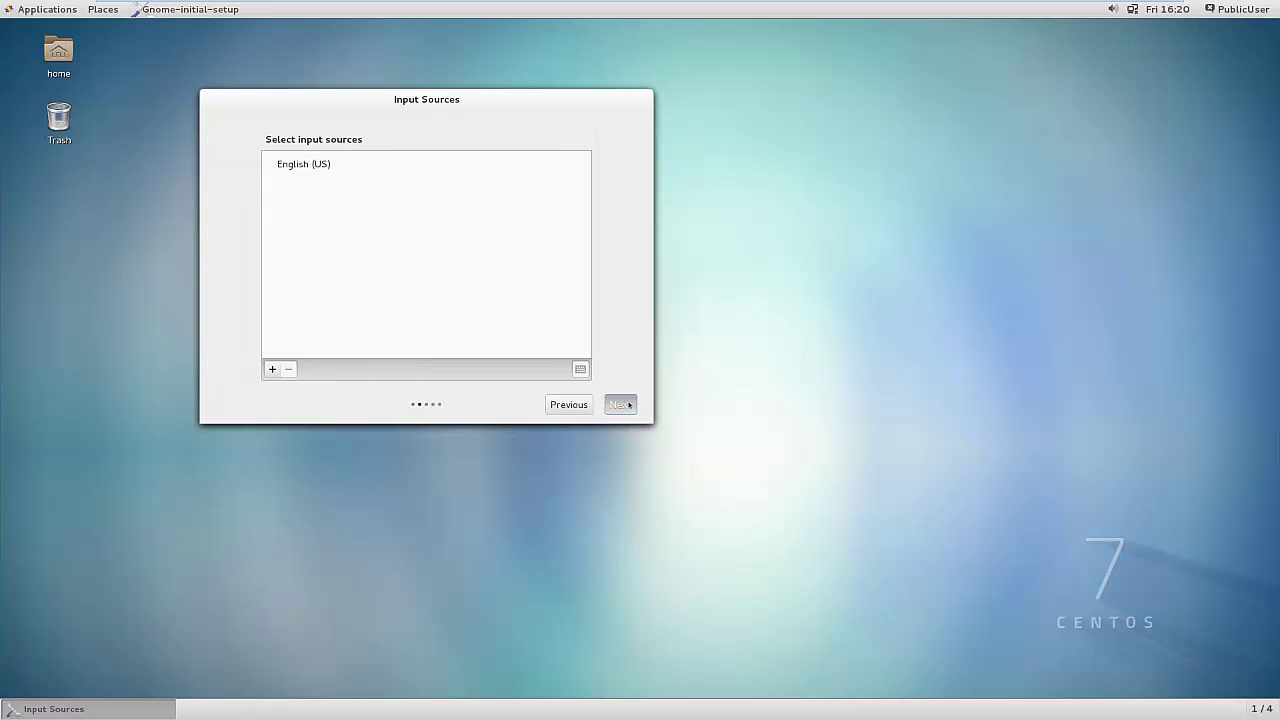
Finish initial setup with 'Start using CentOS Linux'.
{"action": "left_click", "coordinate": [634, 451]}
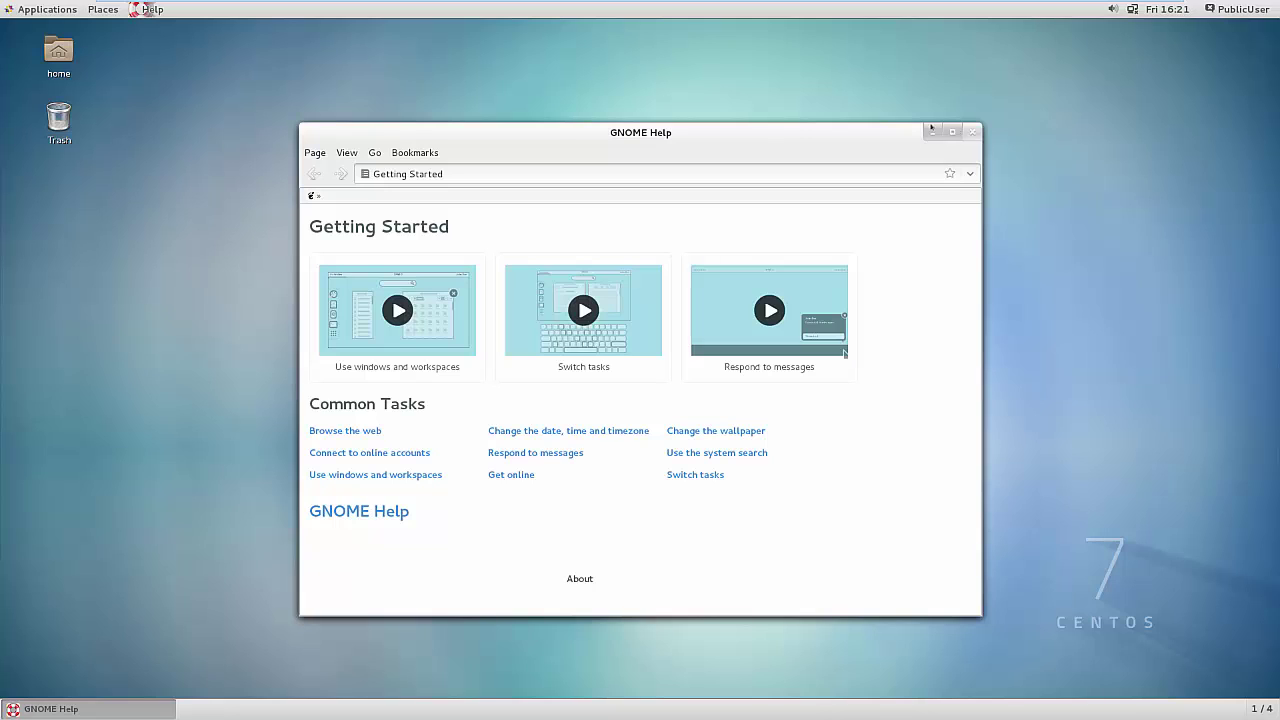
Power off the CentOS system from the PublicUser menu and confirm the shutdown.
{"action": "left_click", "coordinate": [1222, 13]}
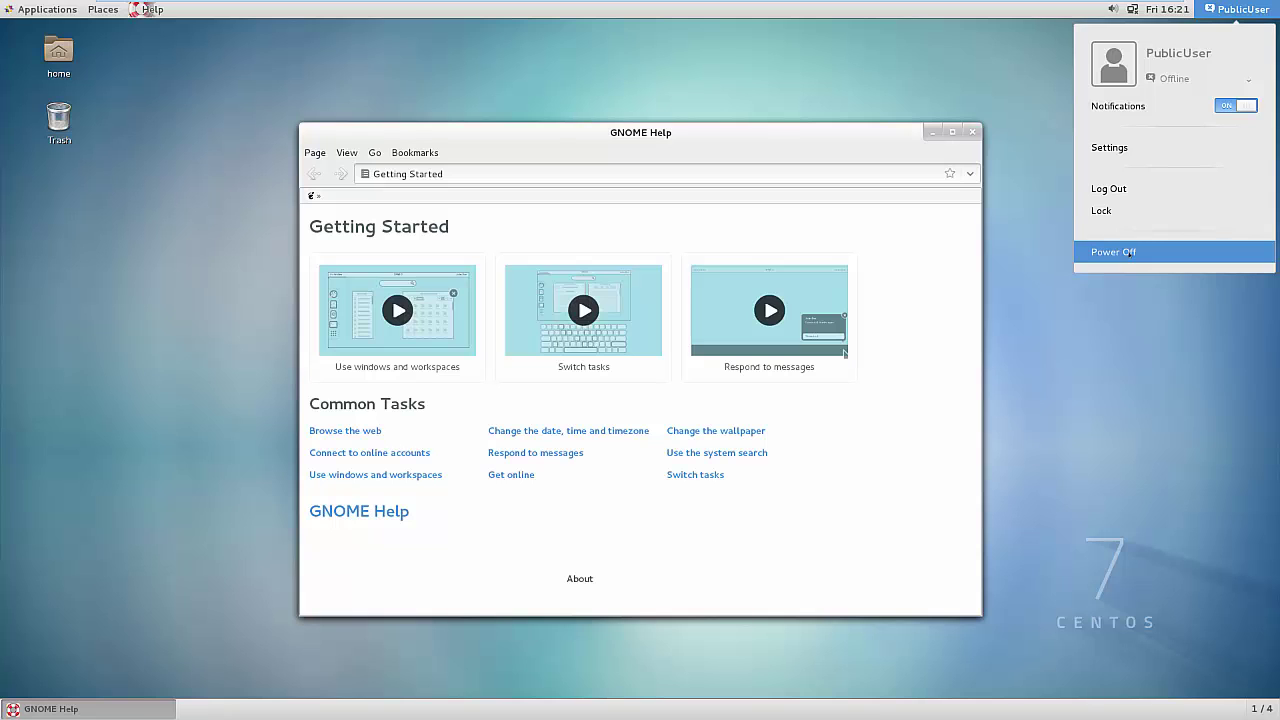
{"action": "left_click", "coordinate": [1127, 252]}
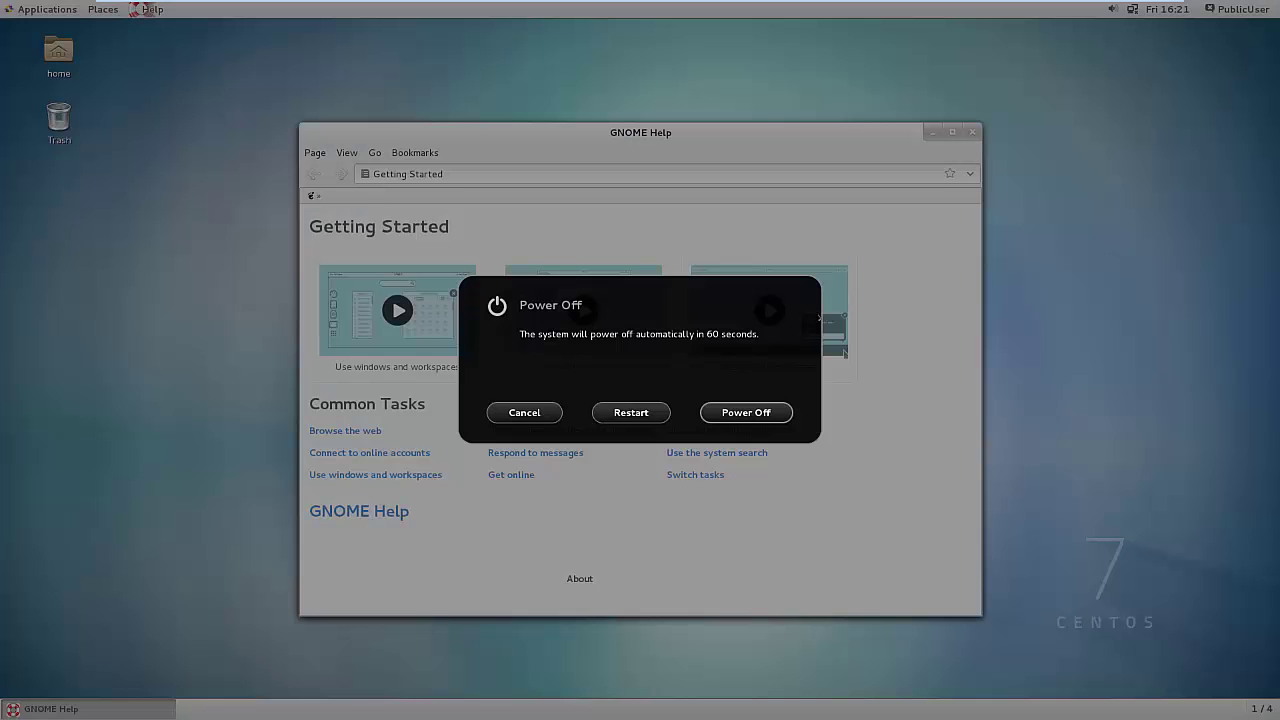
{"action": "key", "text": "Return"}
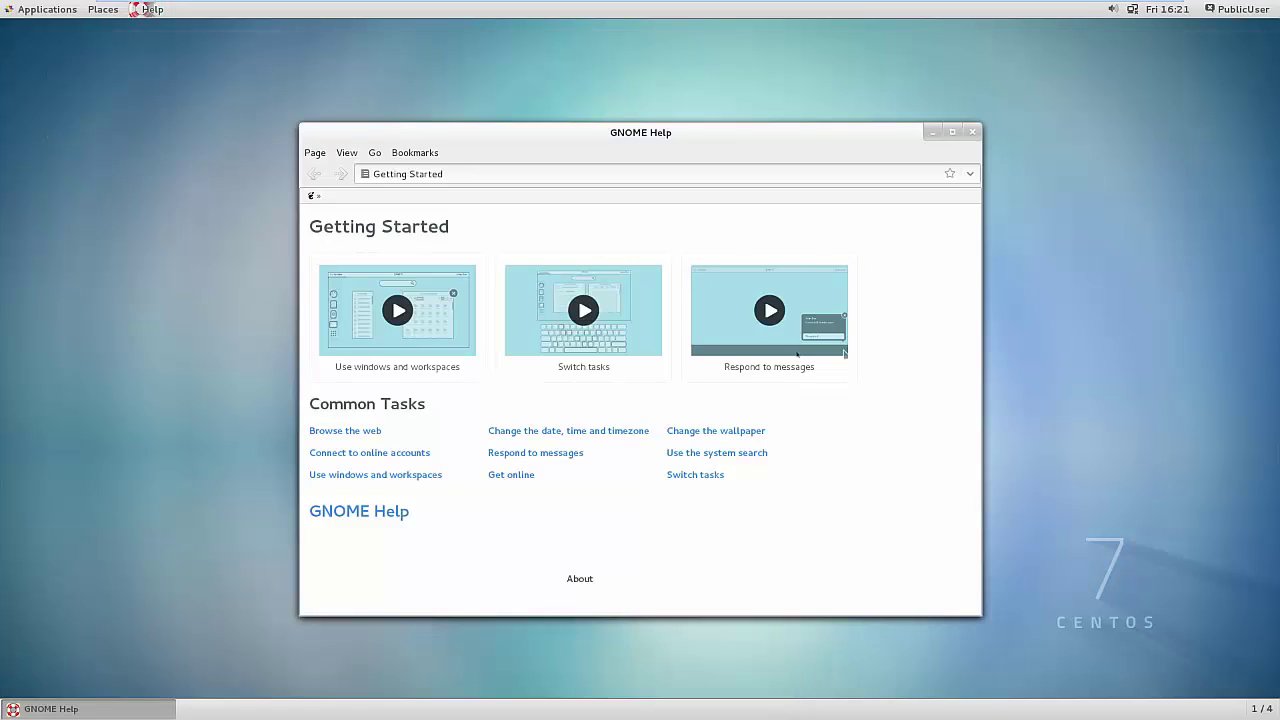